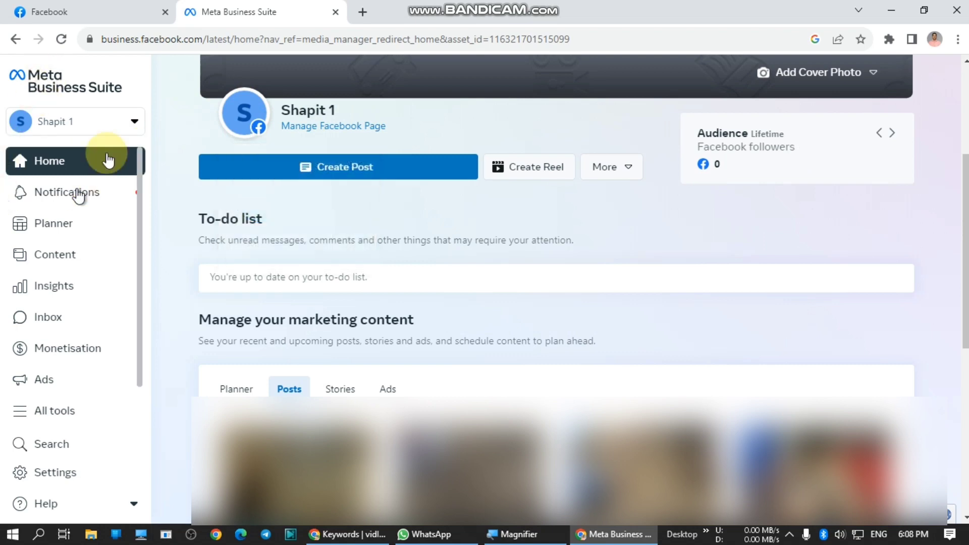
Step: Look through the Facebook Pages available in the account's business asset list, then close it
{"action": "left_click", "coordinate": [133, 124]}
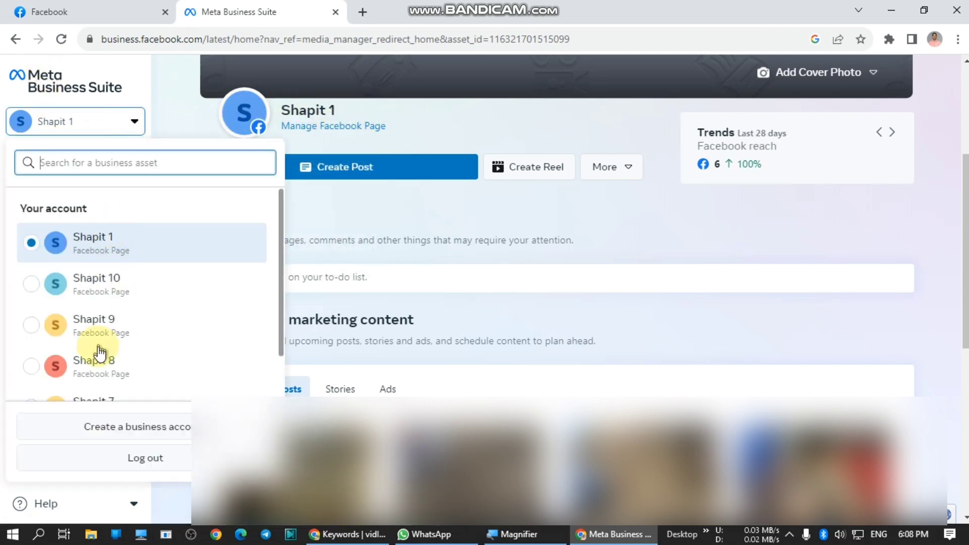
{"action": "scroll", "coordinate": [91, 303], "scroll_direction": "down", "scroll_amount": 1}
{"action": "left_click", "coordinate": [107, 387]}
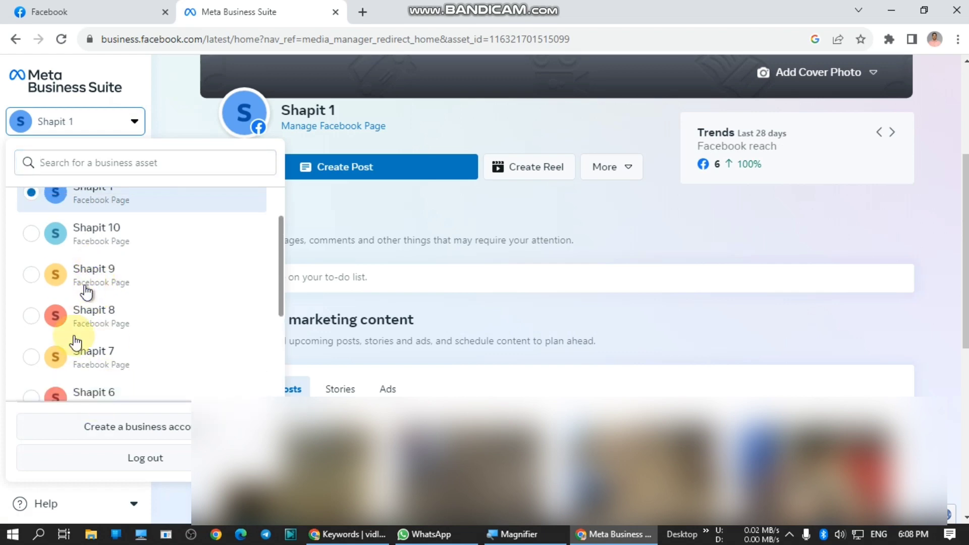
{"action": "scroll", "coordinate": [83, 295], "scroll_direction": "down", "scroll_amount": 3}
{"action": "scroll", "coordinate": [84, 299], "scroll_direction": "up", "scroll_amount": 5}
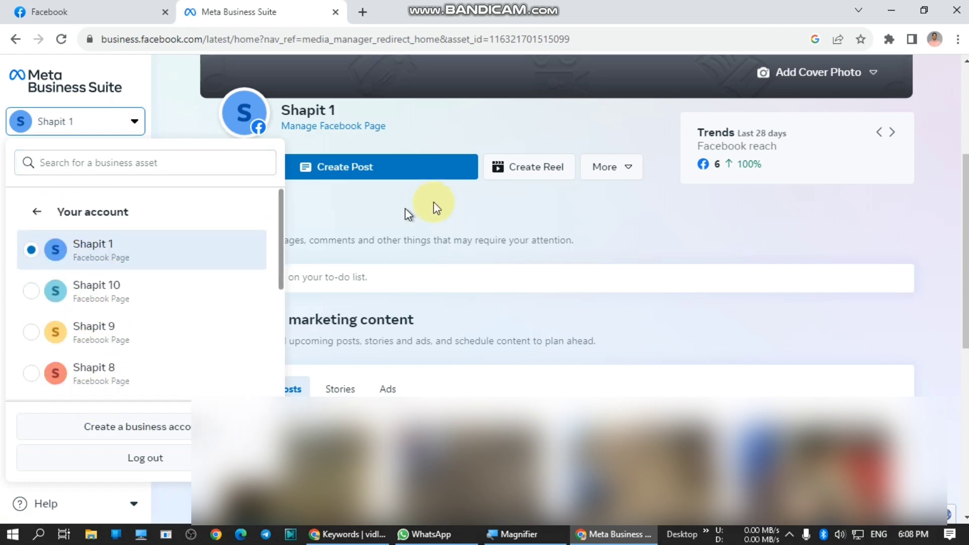
{"action": "left_click", "coordinate": [468, 199]}
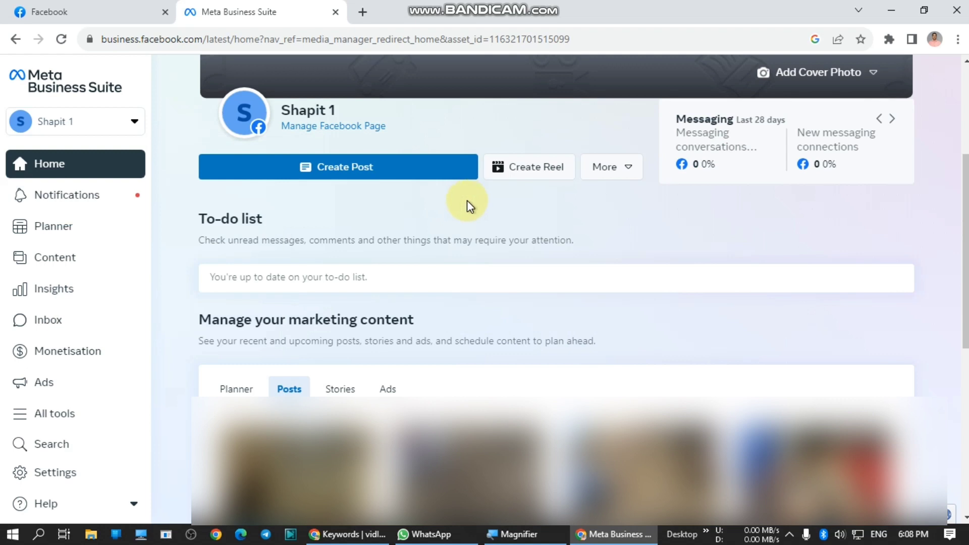
Step: Start a new post for Shapit 1 that publishes a video across multiple Pages
{"action": "left_click", "coordinate": [619, 170]}
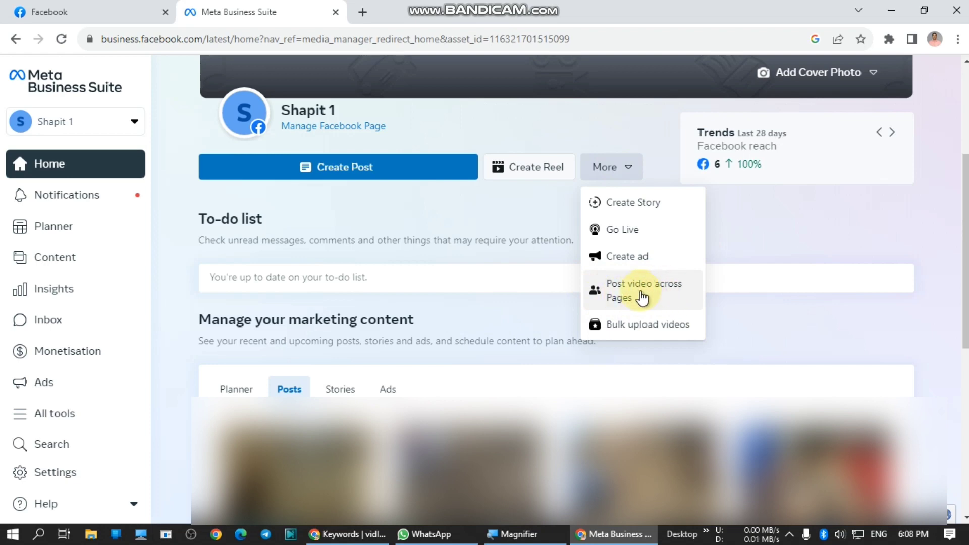
{"action": "left_click", "coordinate": [651, 293]}
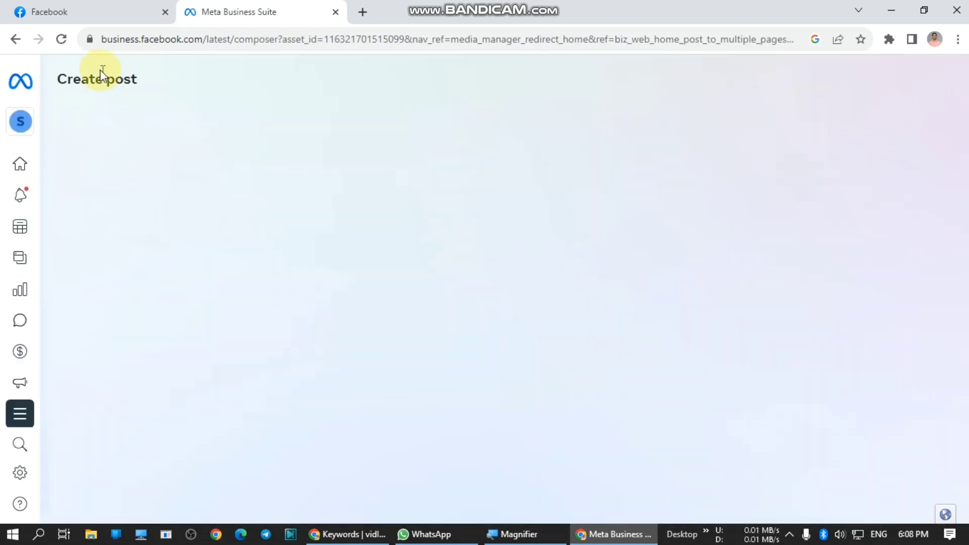
{"action": "left_click_drag", "start_coordinate": [59, 79], "coordinate": [190, 86]}
{"action": "left_click", "coordinate": [202, 85]}
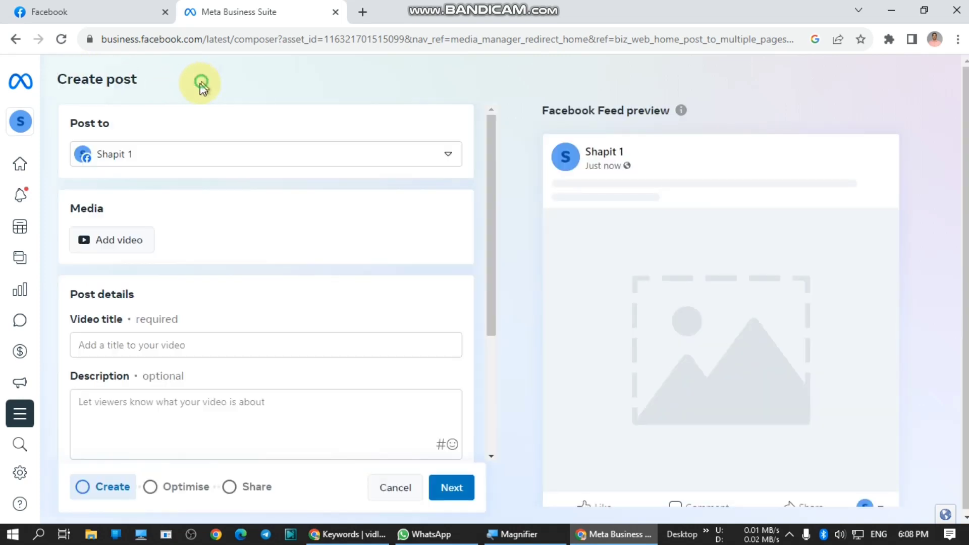
{"action": "left_click_drag", "start_coordinate": [75, 119], "coordinate": [140, 125]}
{"action": "left_click", "coordinate": [155, 123]}
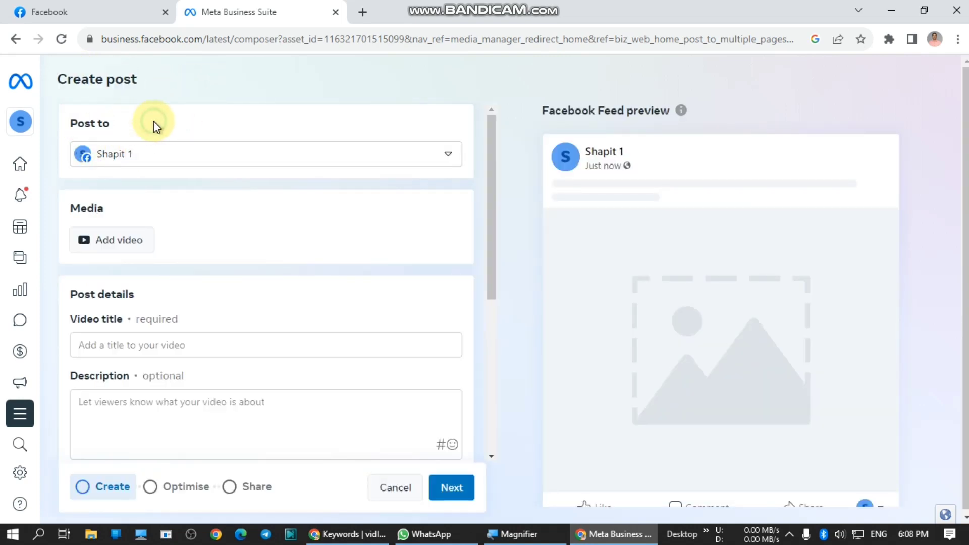
Step: Add all the crosspost Pages, Shapit 10 through Shapit 2, to the post's destinations alongside Shapit 1
{"action": "left_click", "coordinate": [448, 161]}
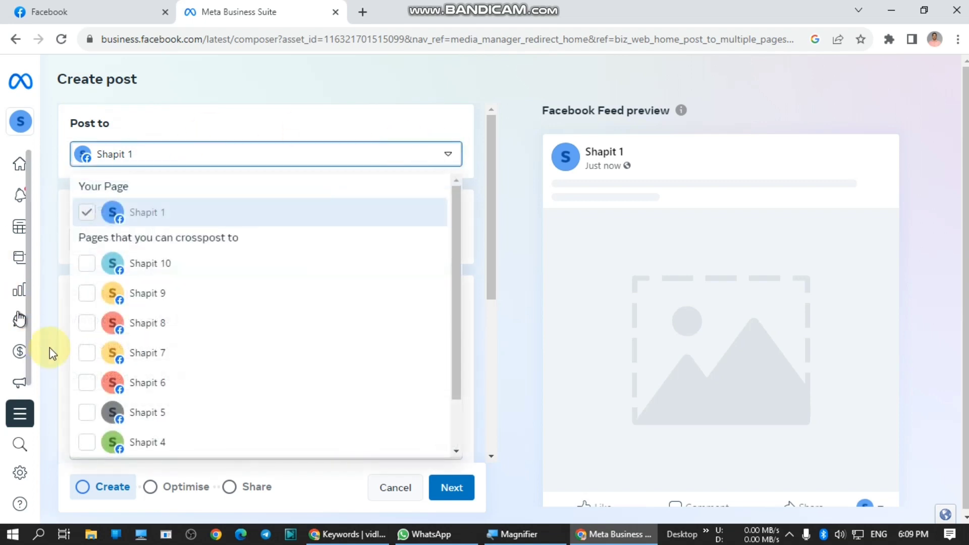
{"action": "scroll", "coordinate": [147, 439], "scroll_direction": "down", "scroll_amount": 2}
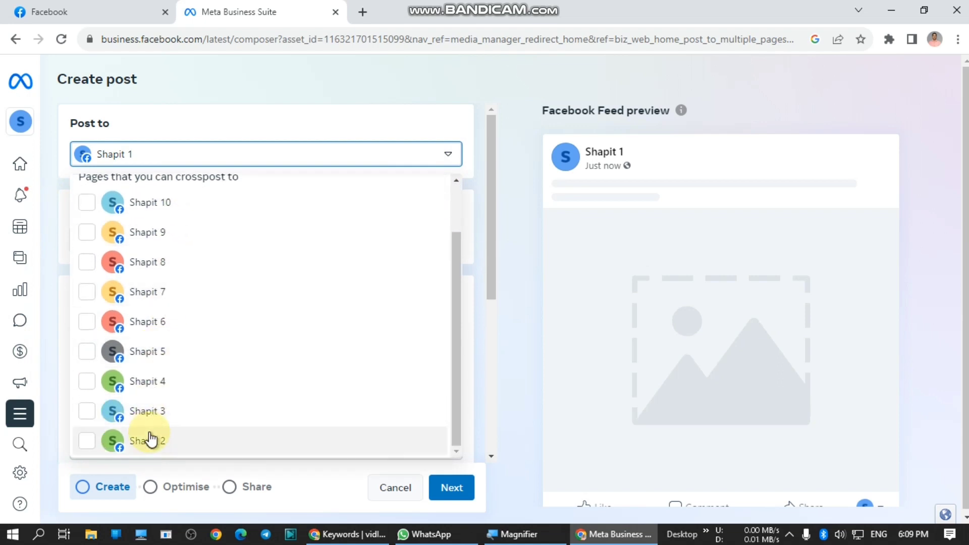
{"action": "scroll", "coordinate": [169, 262], "scroll_direction": "up", "scroll_amount": 2}
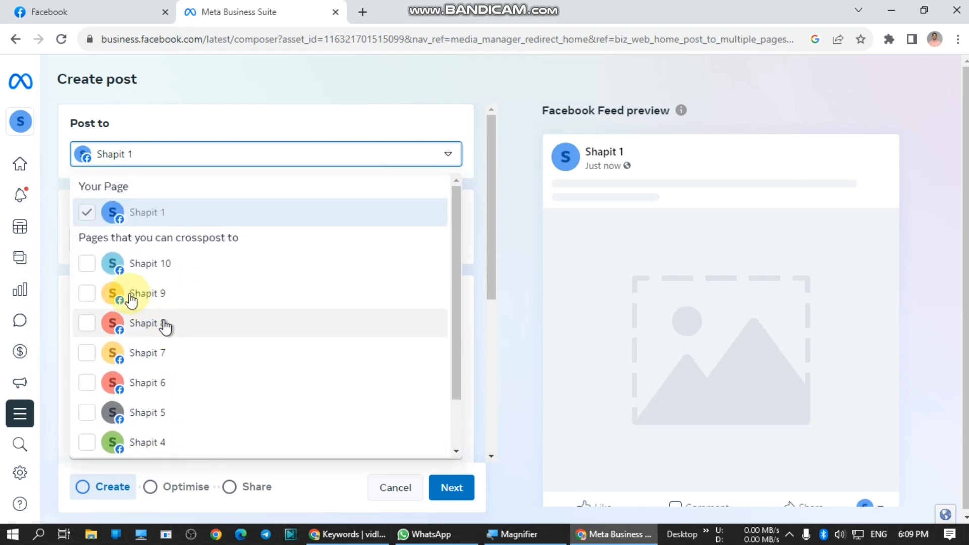
{"action": "left_click", "coordinate": [87, 264]}
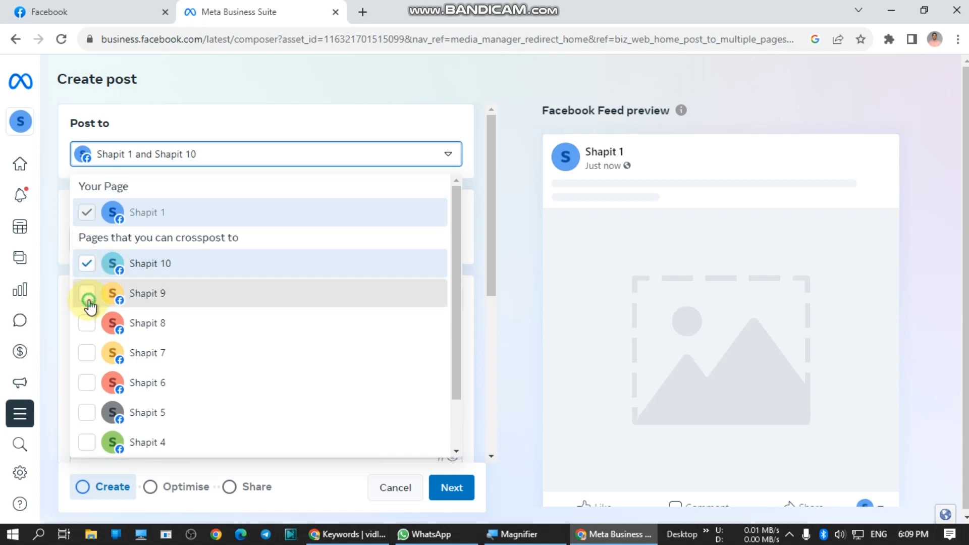
{"action": "left_click", "coordinate": [87, 295]}
{"action": "left_click", "coordinate": [87, 324]}
{"action": "left_click", "coordinate": [87, 353]}
{"action": "scroll", "coordinate": [87, 348], "scroll_direction": "down", "scroll_amount": 2}
{"action": "left_click", "coordinate": [85, 324]}
{"action": "left_click", "coordinate": [86, 352]}
{"action": "left_click", "coordinate": [87, 382]}
{"action": "left_click", "coordinate": [87, 412]}
{"action": "left_click", "coordinate": [86, 441]}
{"action": "scroll", "coordinate": [243, 224], "scroll_direction": "up", "scroll_amount": 2}
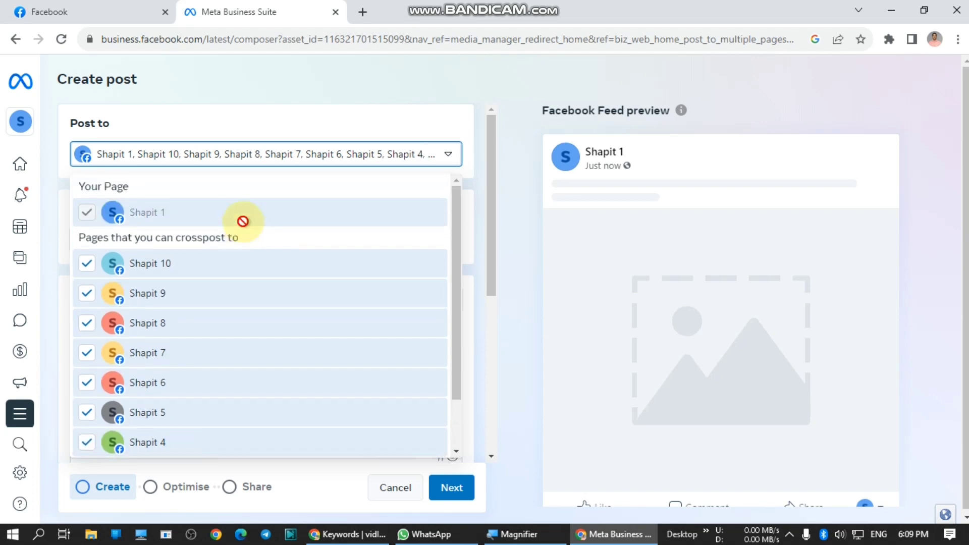
{"action": "left_click", "coordinate": [512, 93]}
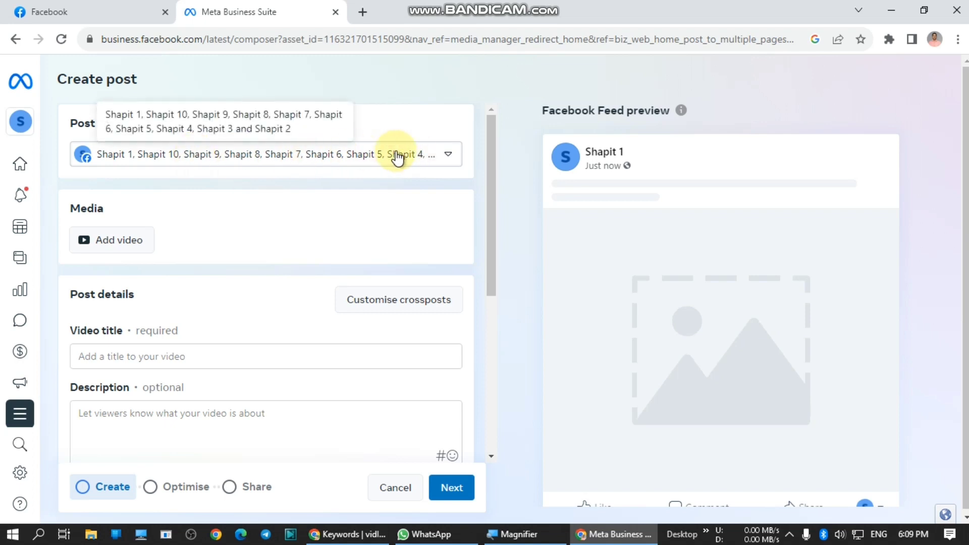
Step: Add the video "km_2 step , verification youtube channel _1080p_30f_20230422_160448" from the Uploded folder within D:\YOUTUBE\MY CONTENTS
{"action": "left_click", "coordinate": [123, 240]}
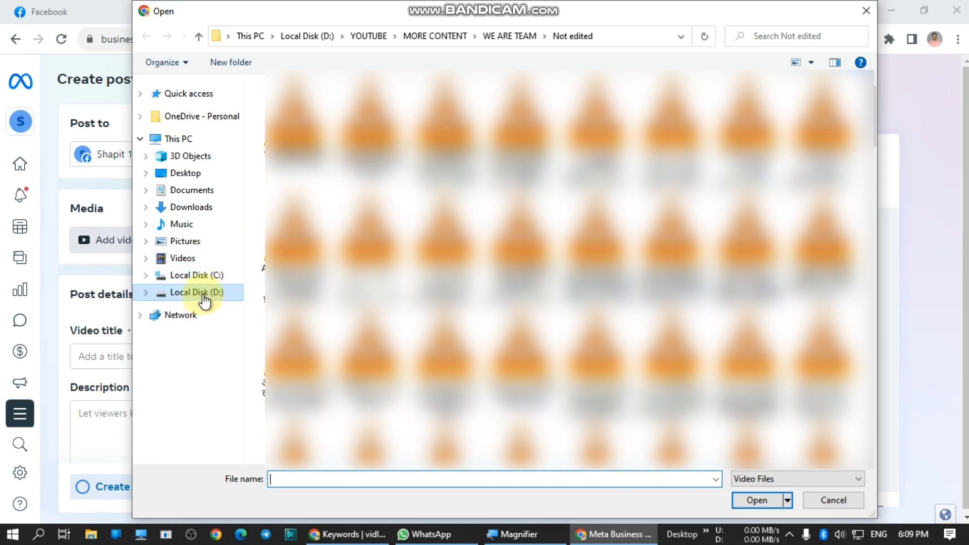
{"action": "left_click", "coordinate": [203, 297]}
{"action": "double_click", "coordinate": [424, 115]}
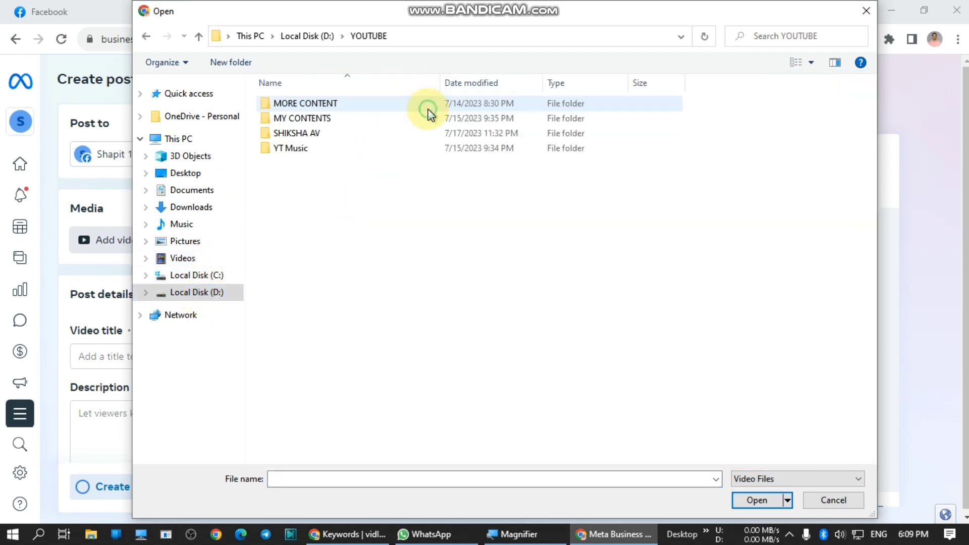
{"action": "double_click", "coordinate": [325, 120]}
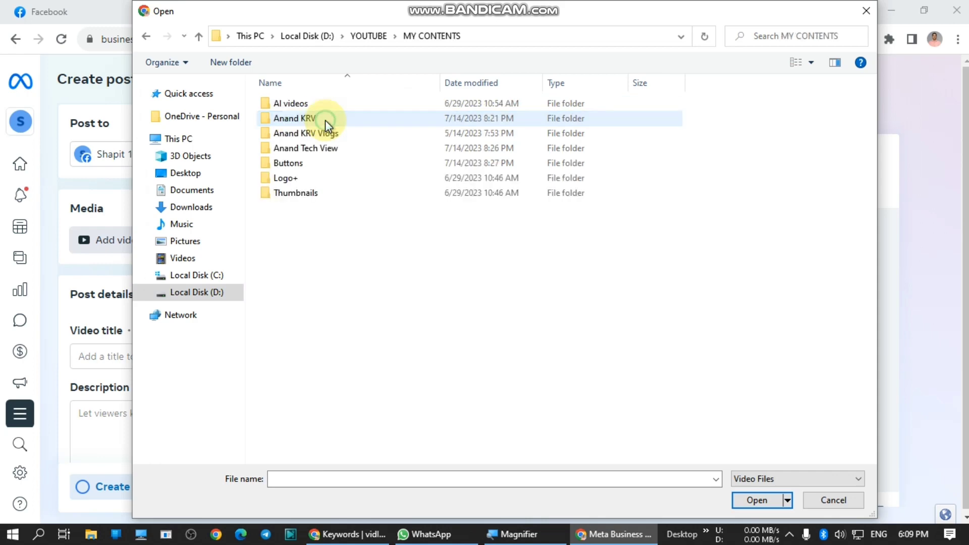
{"action": "double_click", "coordinate": [337, 122]}
{"action": "double_click", "coordinate": [291, 104]}
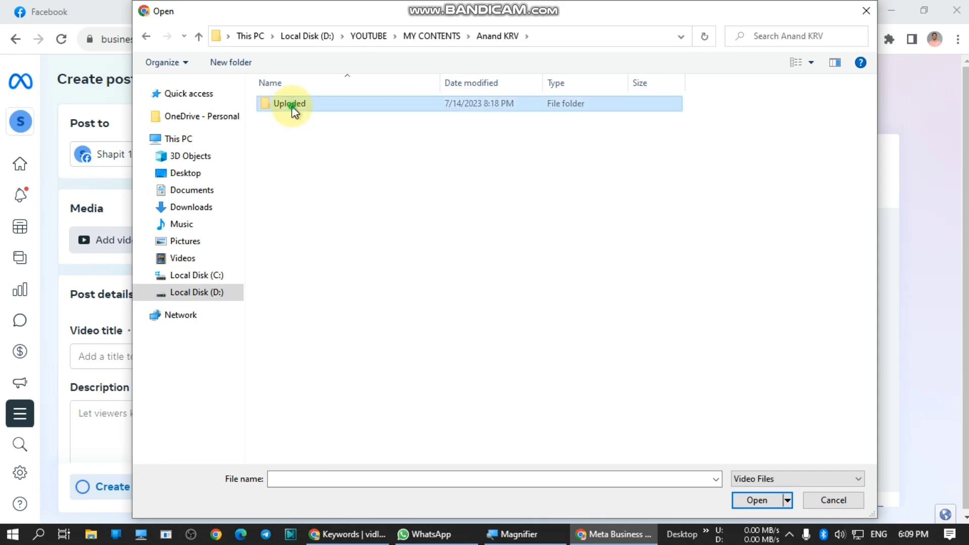
{"action": "left_click", "coordinate": [268, 137]}
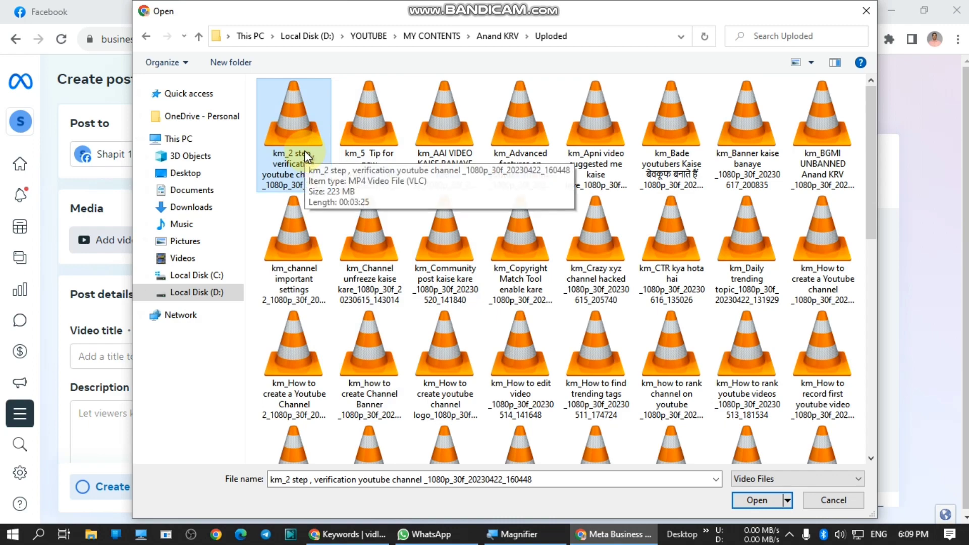
{"action": "left_click", "coordinate": [755, 500]}
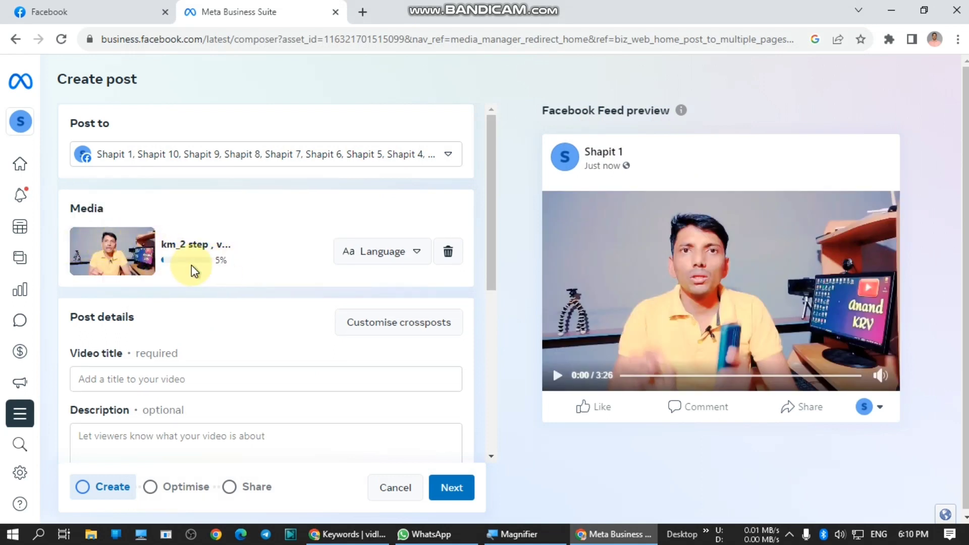
Step: Set the uploaded video's language to Hindi
{"action": "left_click", "coordinate": [387, 262]}
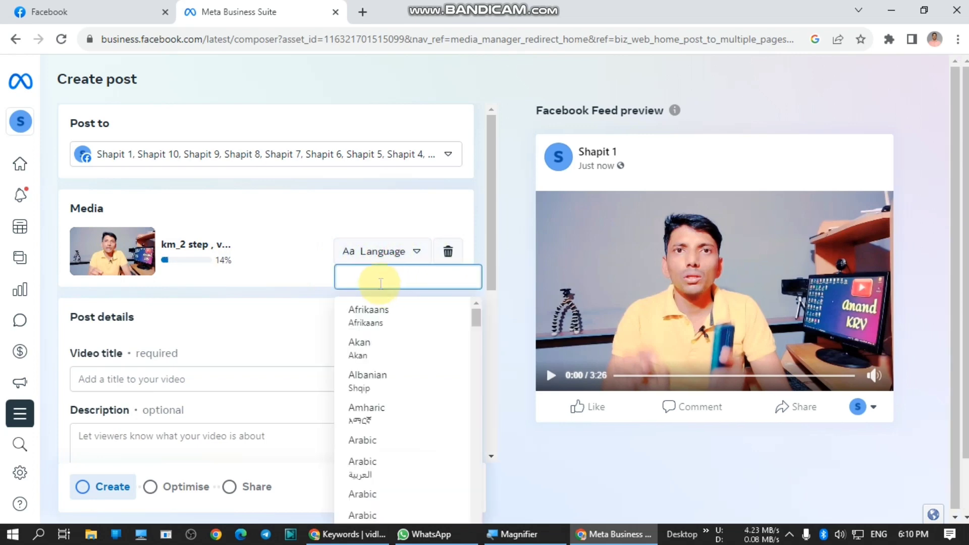
{"action": "type", "text": "hindi"}
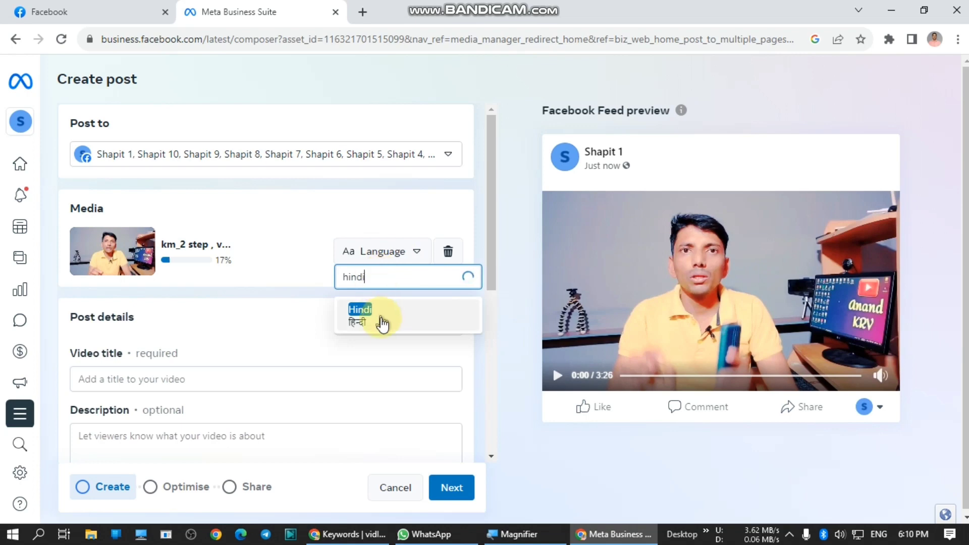
{"action": "left_click", "coordinate": [440, 314]}
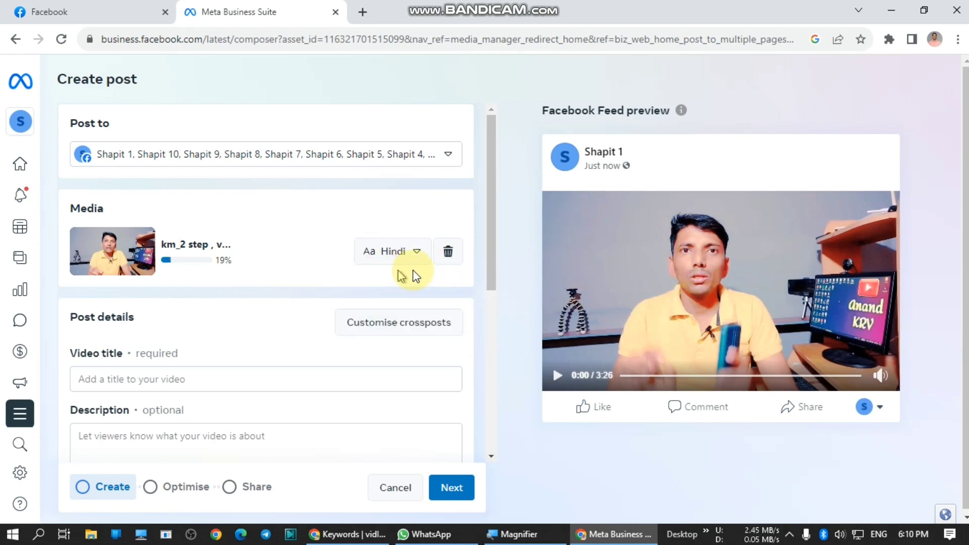
Step: Title the video "2 step verification" in the post details
{"action": "scroll", "coordinate": [116, 317], "scroll_direction": "down", "scroll_amount": 3}
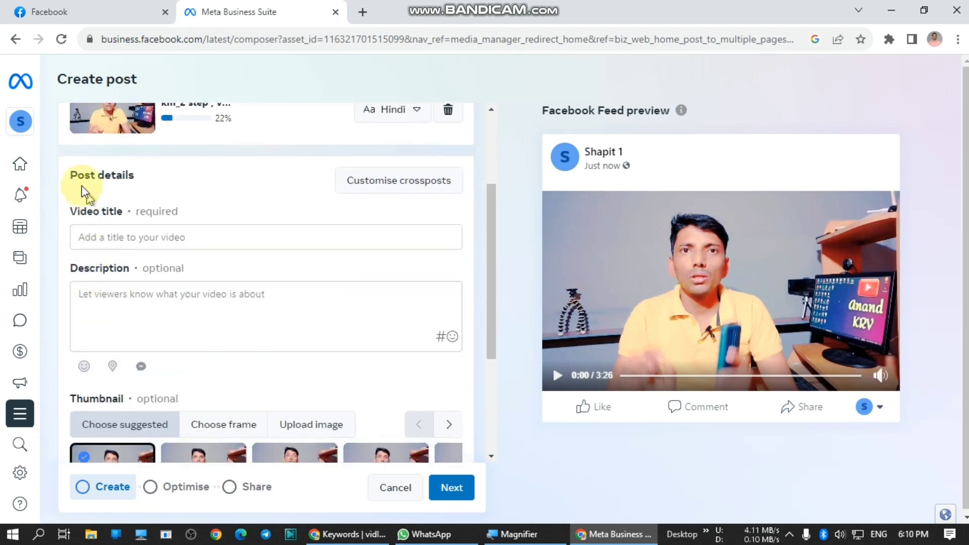
{"action": "left_click_drag", "start_coordinate": [70, 173], "coordinate": [158, 172]}
{"action": "left_click", "coordinate": [117, 234]}
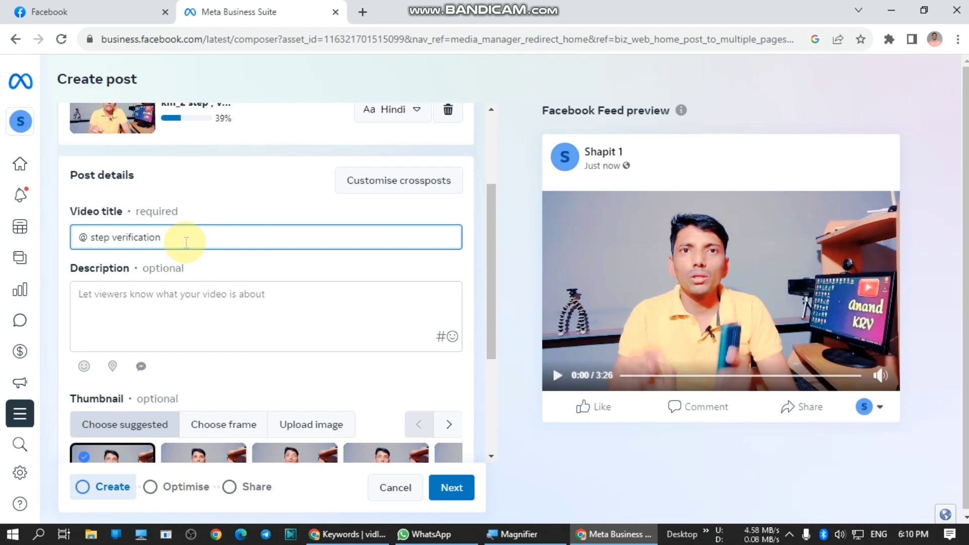
{"action": "double_click", "coordinate": [83, 237]}
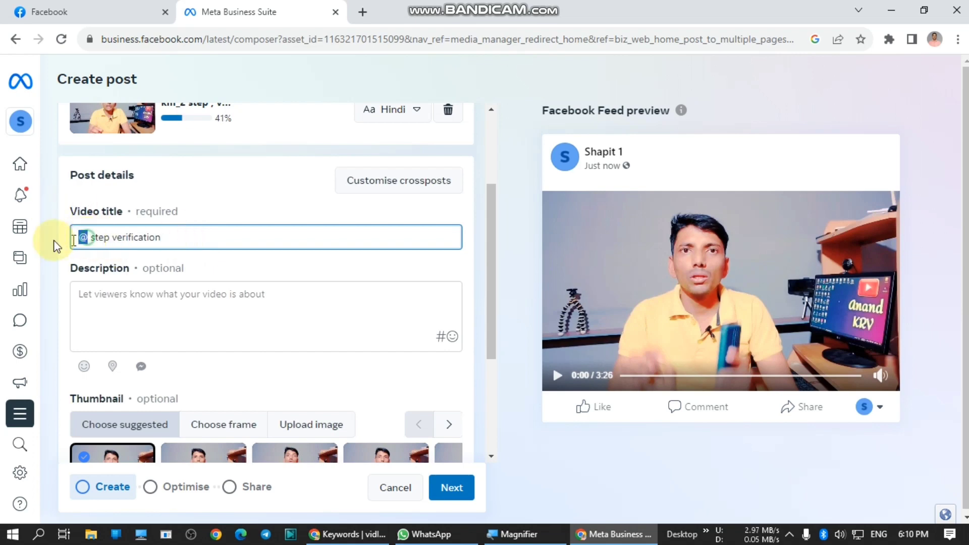
{"action": "mouse_move", "coordinate": [53, 240]}
{"action": "type", "text": "2"}
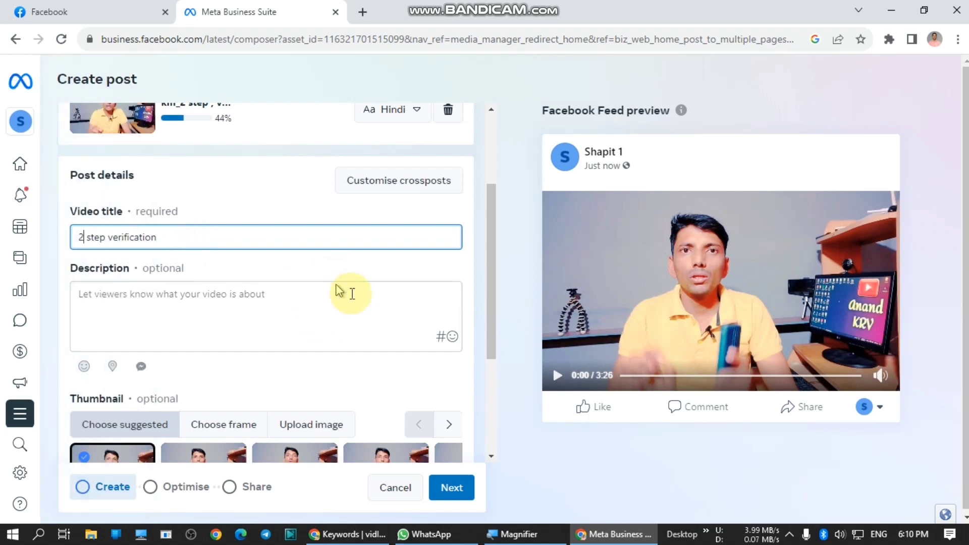
Step: Copy the video title "2 step verification" into the post's description
{"action": "left_click", "coordinate": [212, 305]}
{"action": "left_click_drag", "start_coordinate": [71, 268], "coordinate": [124, 269]}
{"action": "left_click", "coordinate": [141, 312]}
{"action": "triple_click", "coordinate": [177, 239]}
{"action": "key", "text": "ctrl+c"}
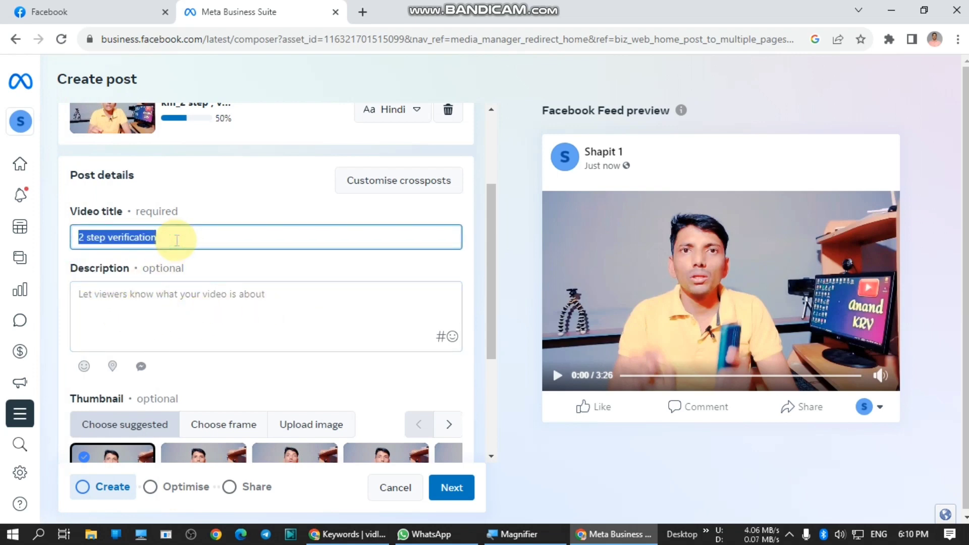
{"action": "left_click", "coordinate": [98, 289]}
{"action": "key", "text": "ctrl+v"}
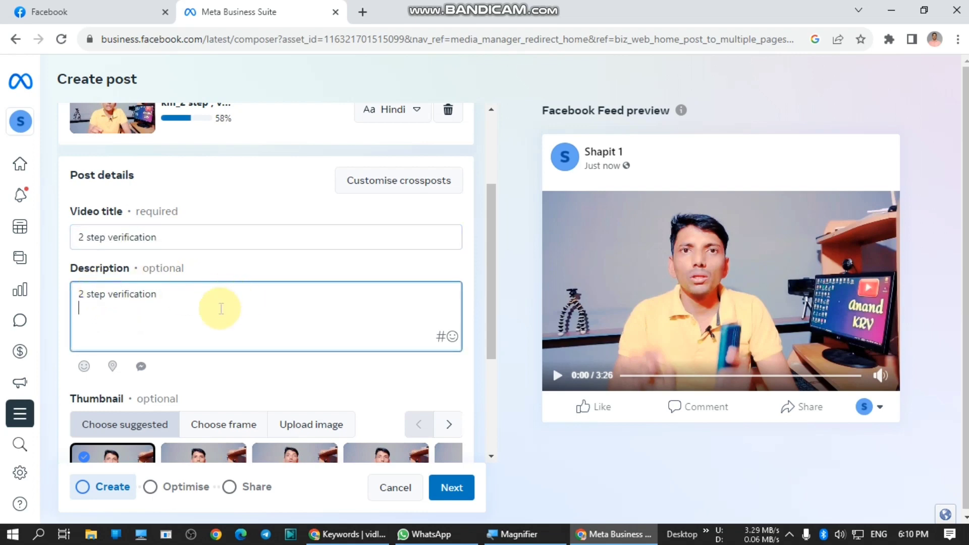
Step: Add the suggested hashtags #virals, #viralpost and #viralvideo on a line below the description text
{"action": "type", "text": "#"}
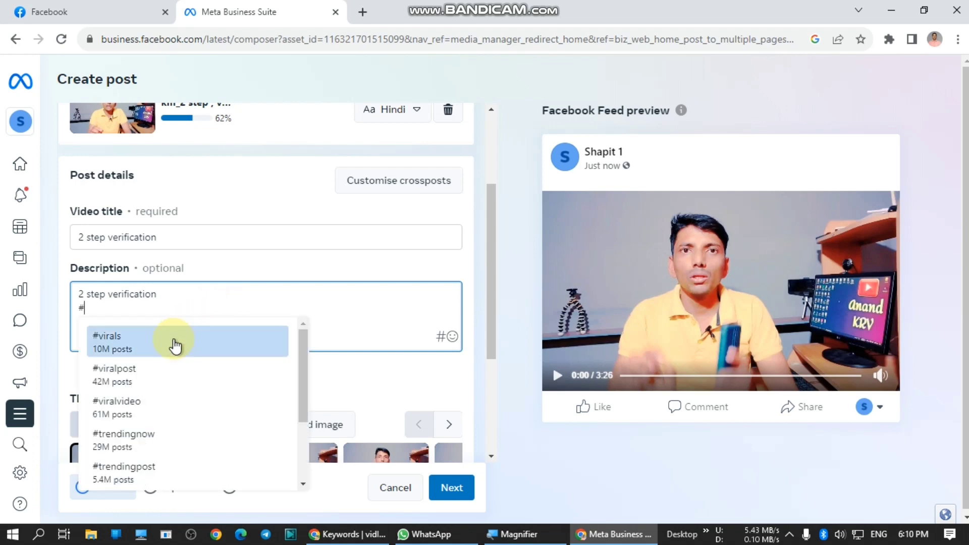
{"action": "left_click", "coordinate": [173, 338]}
{"action": "left_click", "coordinate": [172, 325]}
{"action": "type", "text": "#"}
{"action": "left_click", "coordinate": [167, 364]}
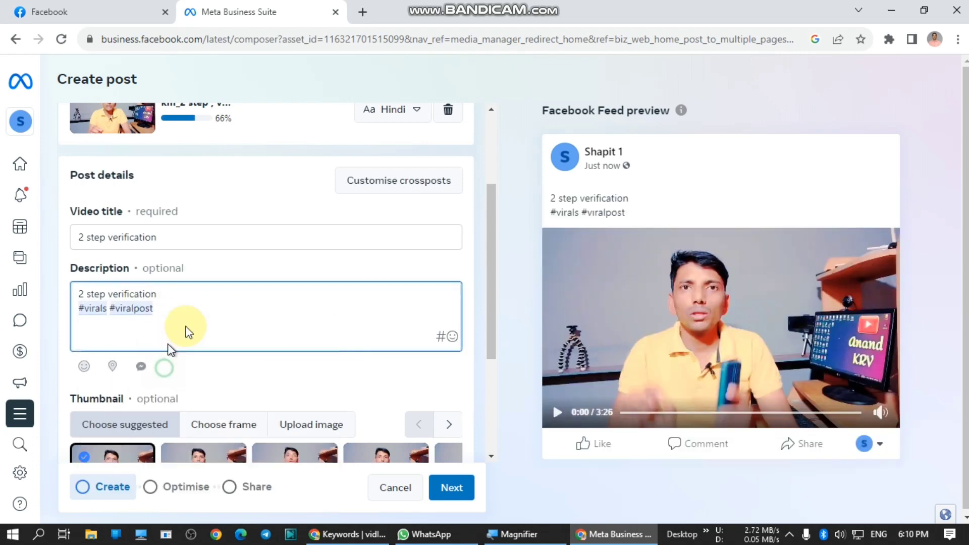
{"action": "type", "text": "#"}
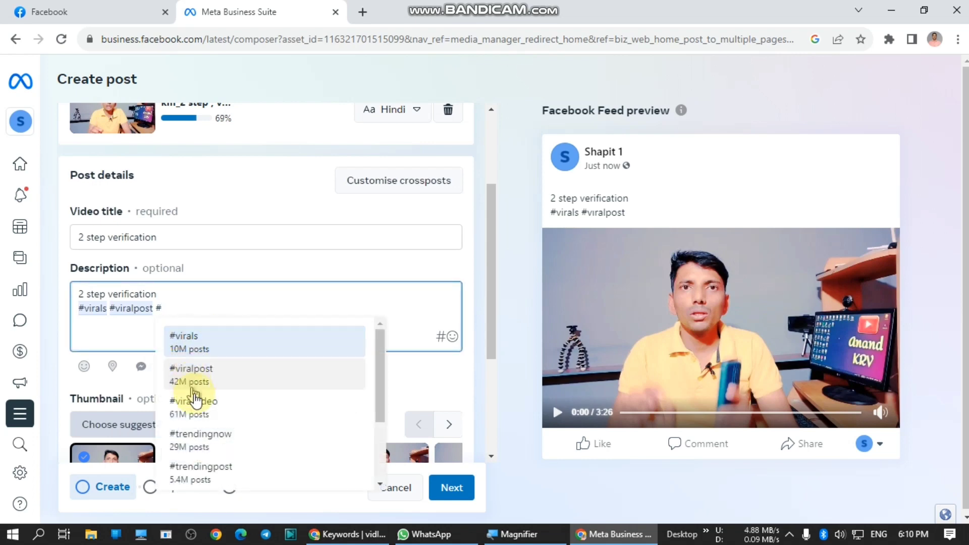
{"action": "left_click", "coordinate": [196, 404]}
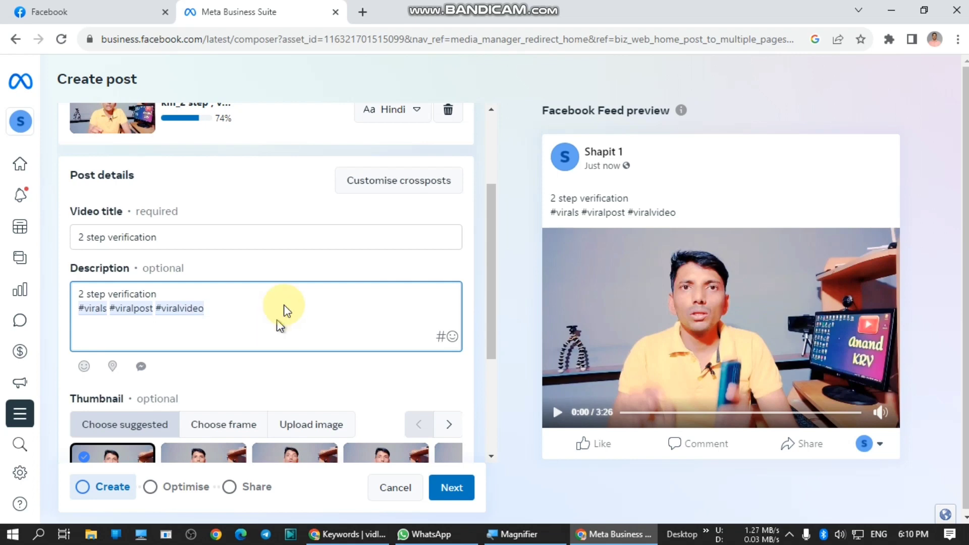
Step: Browse further through the suggested thumbnails, select the partly visible one at the row's end, and dismiss the collaboration suggestion
{"action": "scroll", "coordinate": [272, 303], "scroll_direction": "down", "scroll_amount": 1}
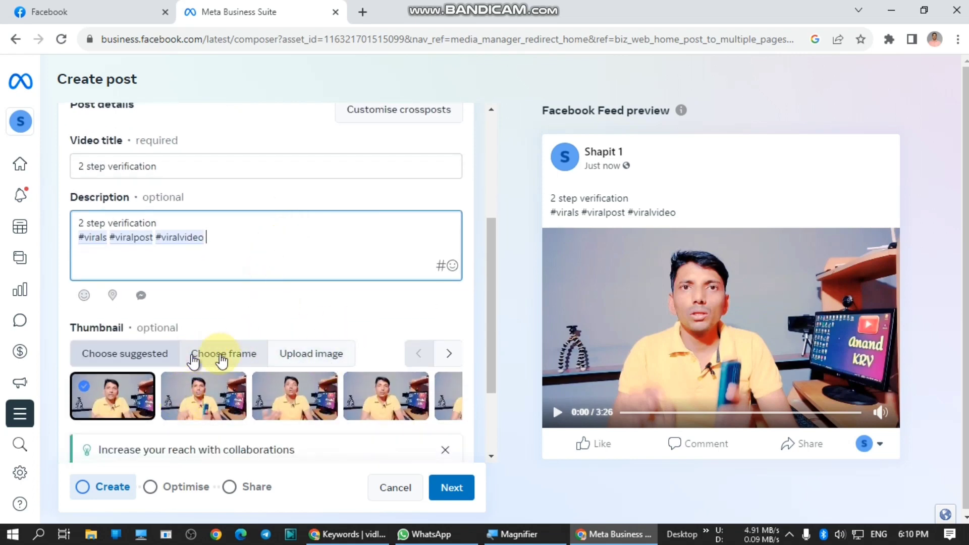
{"action": "scroll", "coordinate": [207, 354], "scroll_direction": "down", "scroll_amount": 1}
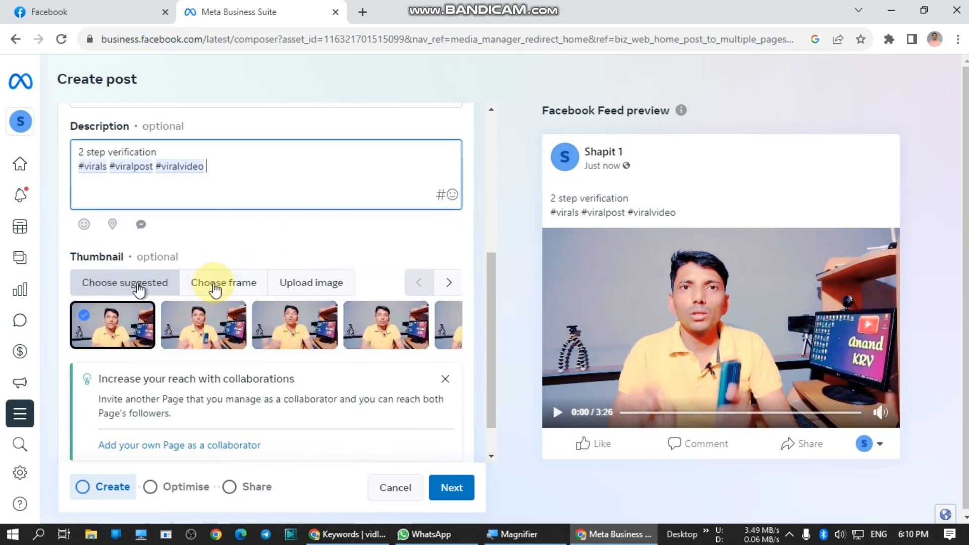
{"action": "left_click_drag", "start_coordinate": [68, 256], "coordinate": [123, 256]}
{"action": "left_click", "coordinate": [244, 257]}
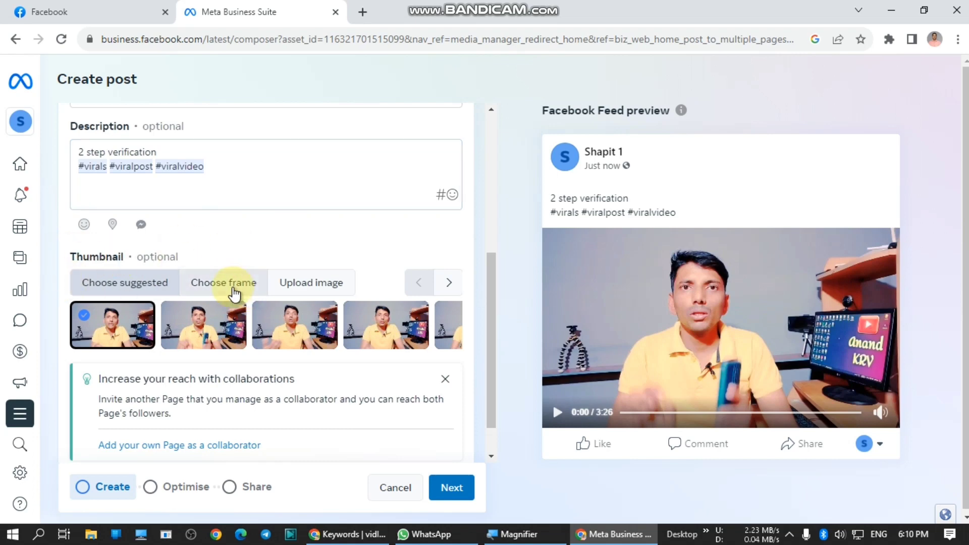
{"action": "left_click", "coordinate": [451, 283]}
{"action": "left_click", "coordinate": [456, 286]}
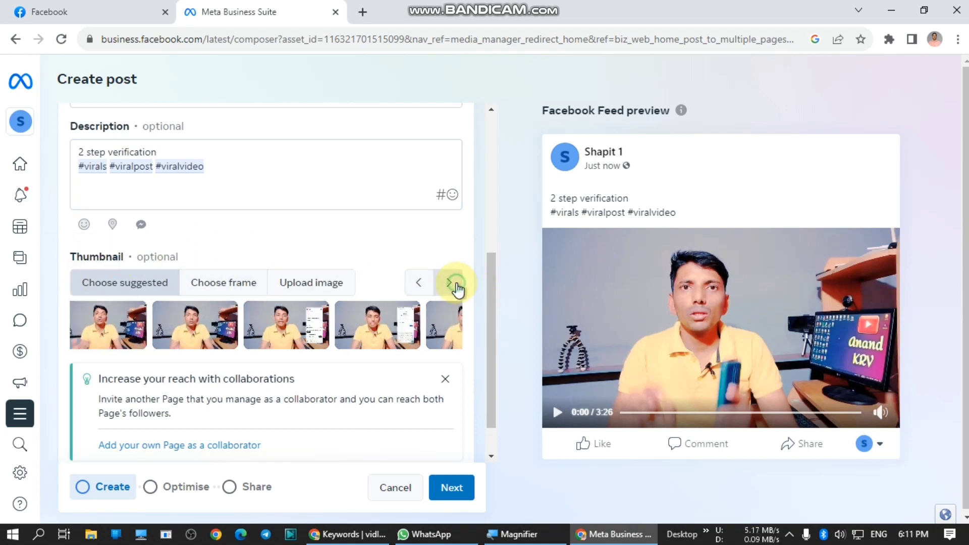
{"action": "left_click", "coordinate": [456, 286]}
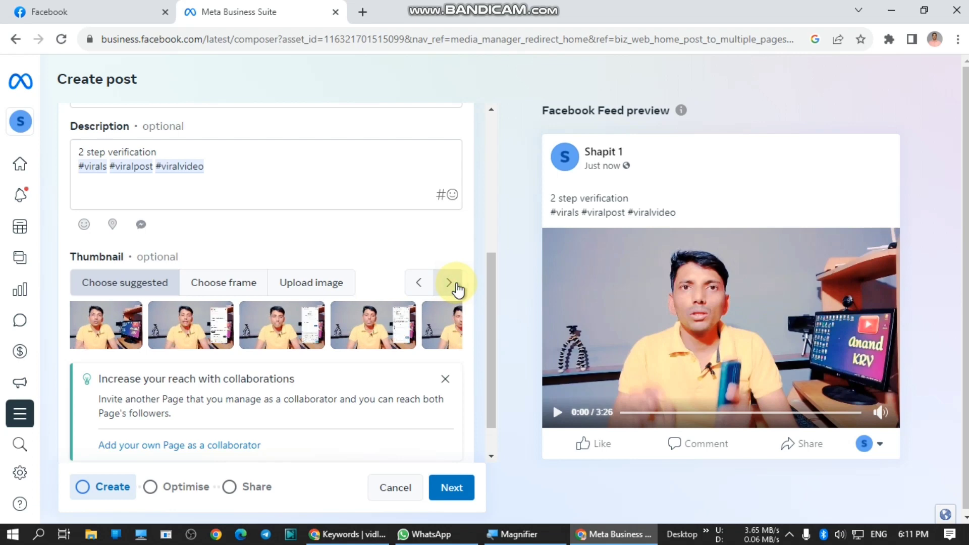
{"action": "left_click", "coordinate": [440, 333]}
{"action": "left_click", "coordinate": [445, 378]}
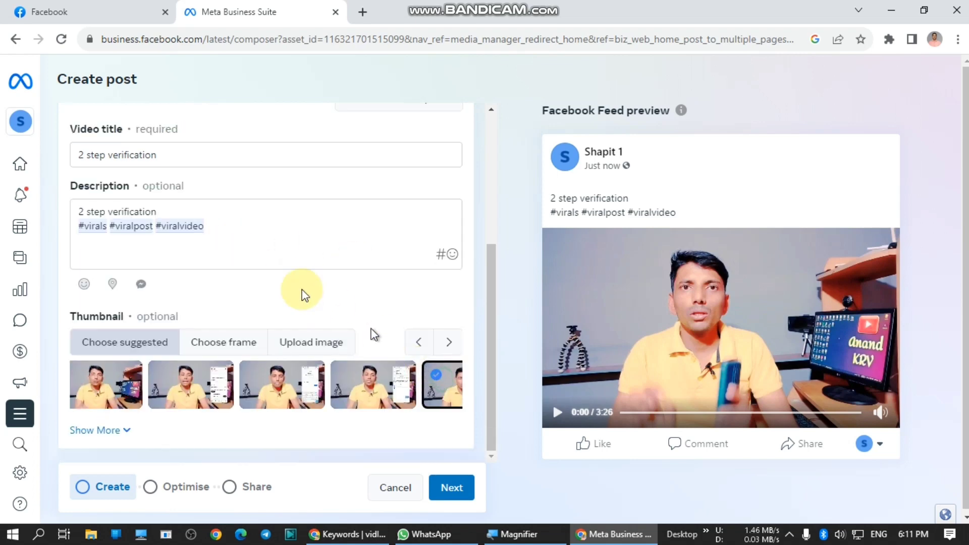
{"action": "left_click", "coordinate": [317, 339]}
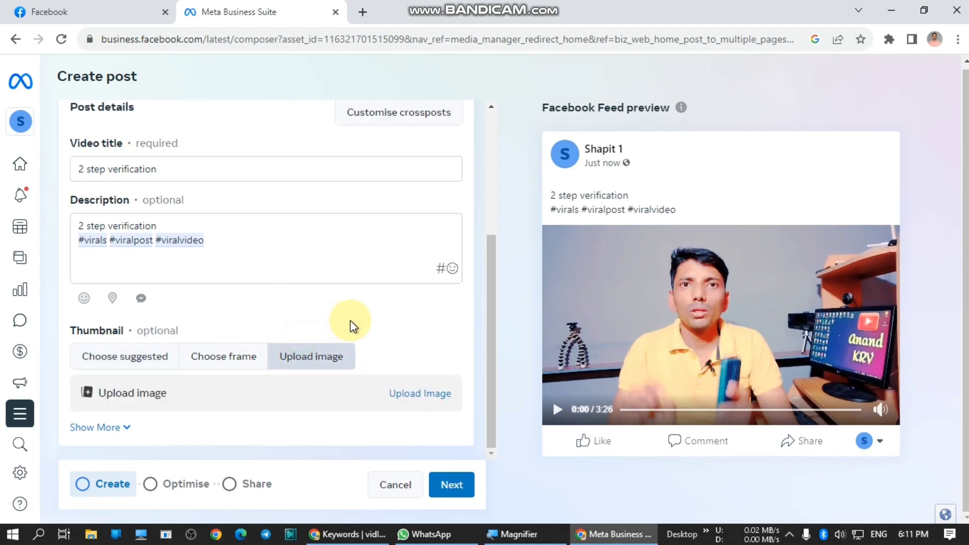
{"action": "left_click", "coordinate": [425, 399]}
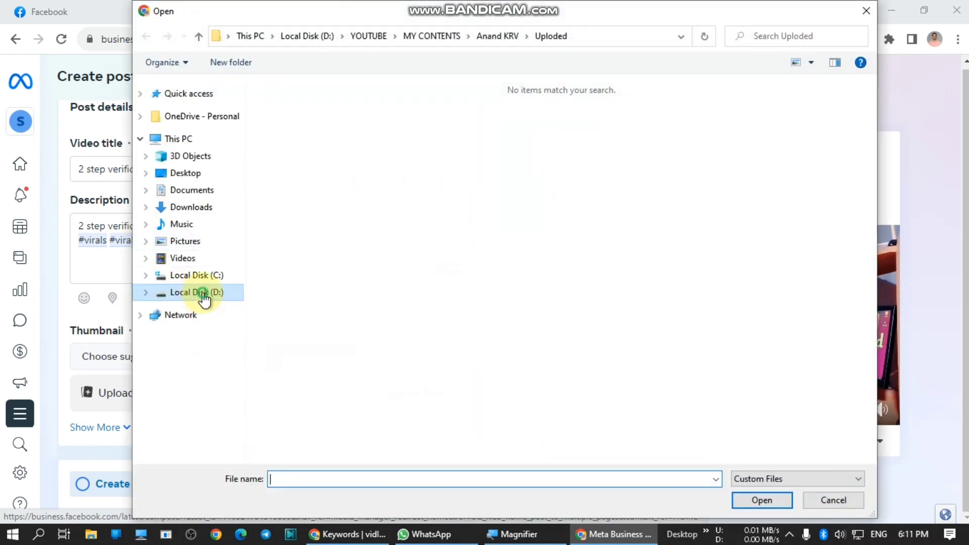
{"action": "left_click", "coordinate": [200, 294]}
{"action": "double_click", "coordinate": [457, 94]}
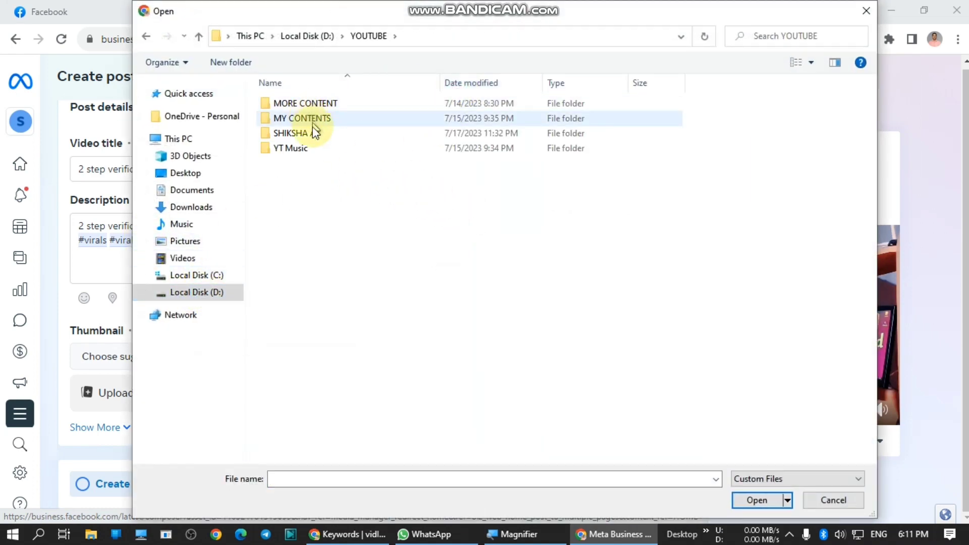
{"action": "double_click", "coordinate": [362, 120]}
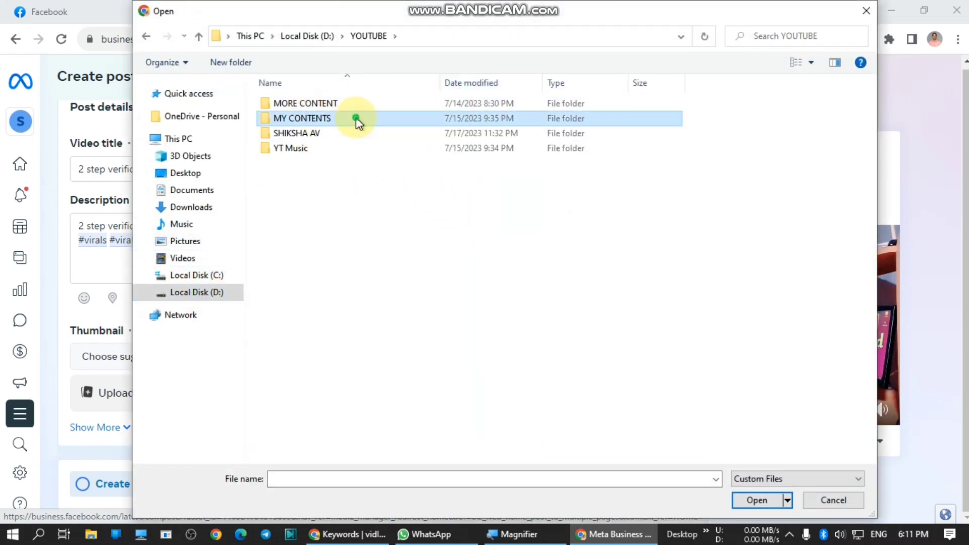
{"action": "double_click", "coordinate": [339, 119]}
{"action": "double_click", "coordinate": [312, 116]}
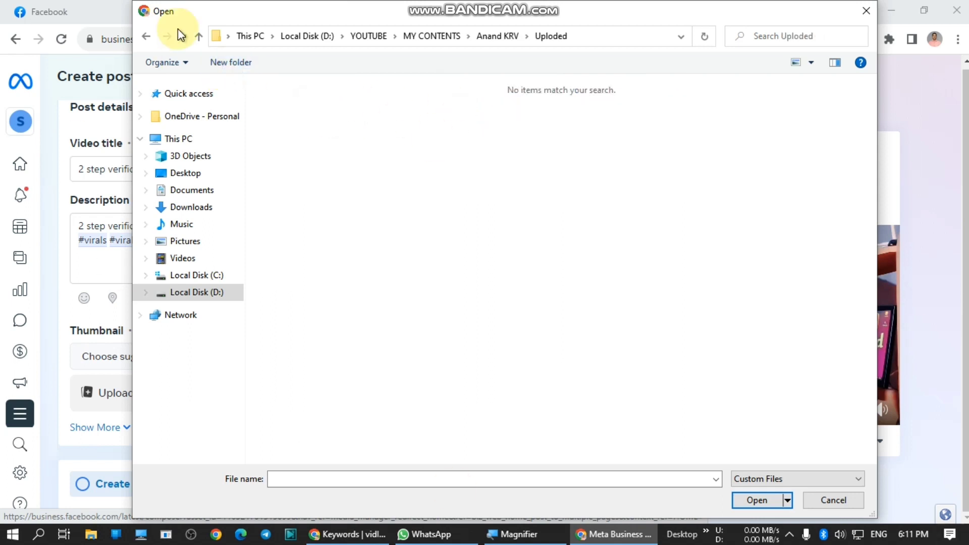
{"action": "left_click", "coordinate": [200, 35]}
{"action": "left_click", "coordinate": [200, 35]}
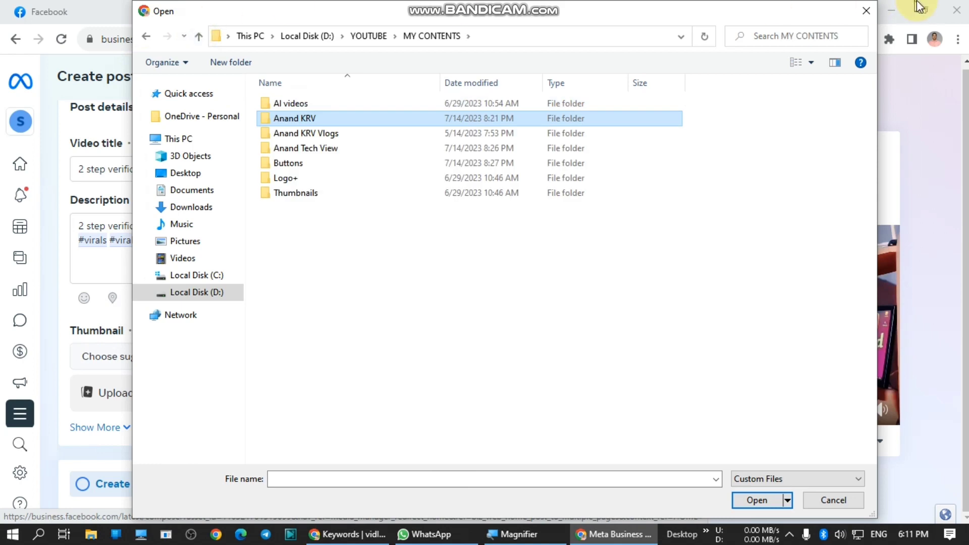
{"action": "left_click", "coordinate": [867, 11]}
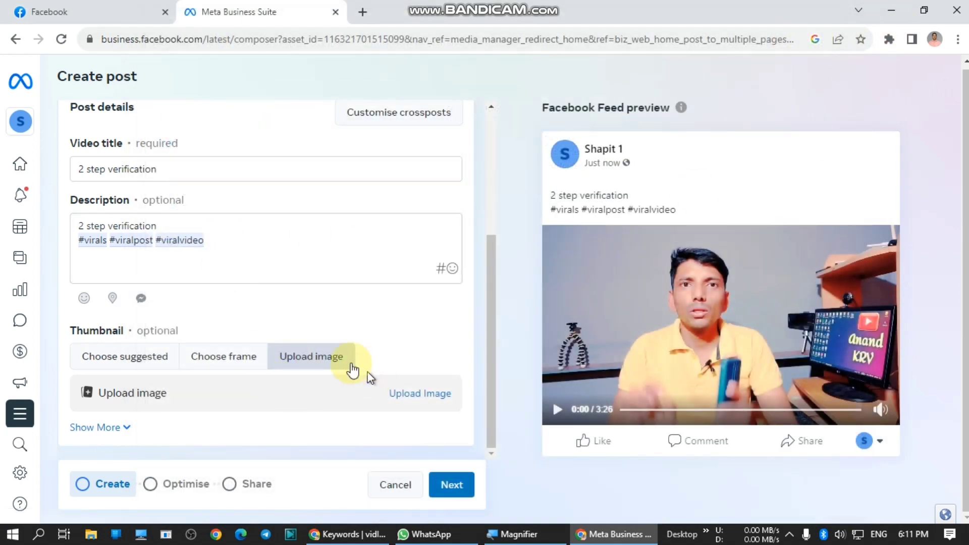
{"action": "left_click", "coordinate": [427, 395]}
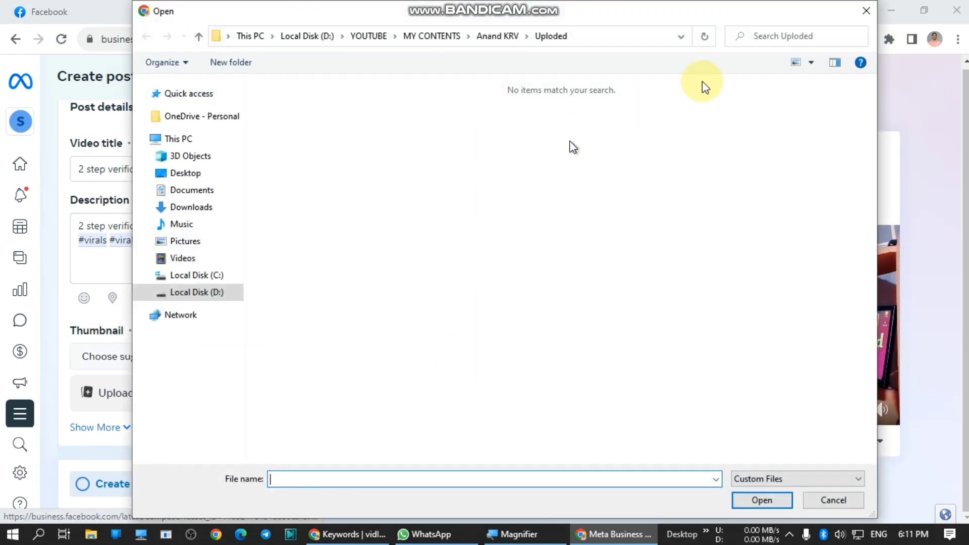
{"action": "left_click", "coordinate": [860, 15]}
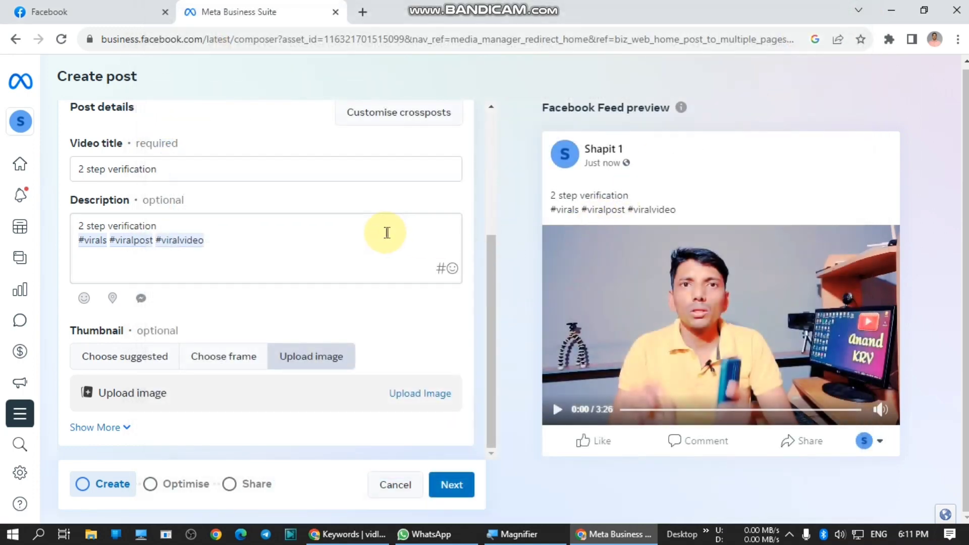
Step: Use the first visible suggested thumbnail for the video and advance past the media optimisations to the Share stage, keeping captions enabled
{"action": "left_click", "coordinate": [140, 362]}
{"action": "left_click", "coordinate": [132, 374]}
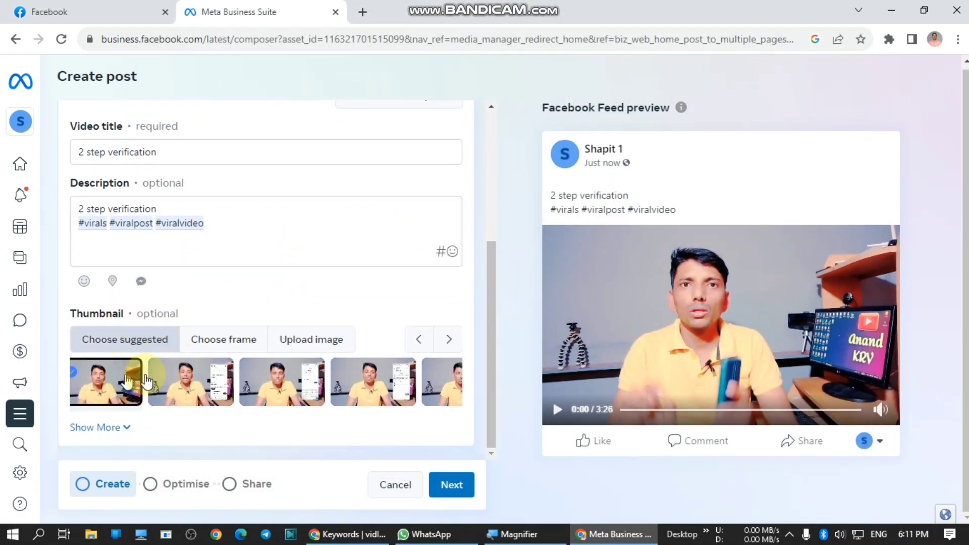
{"action": "left_click", "coordinate": [461, 486]}
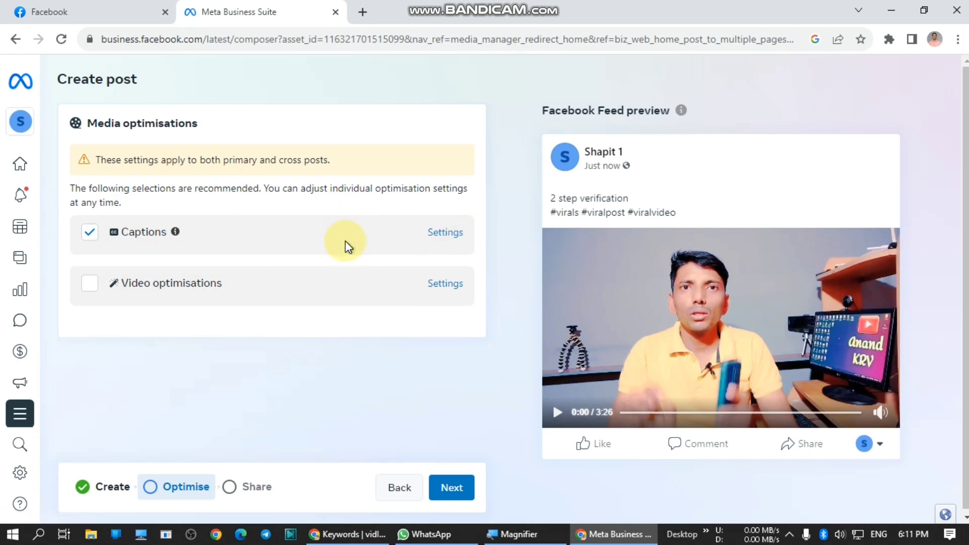
{"action": "left_click", "coordinate": [451, 489]}
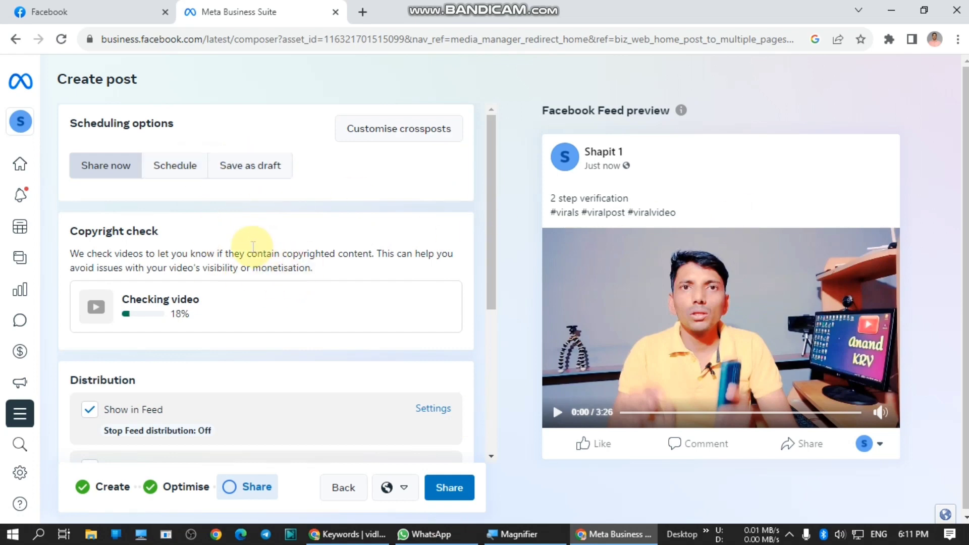
Step: Review the video's copyright check and the distribution options at the Share stage
{"action": "left_click_drag", "start_coordinate": [97, 299], "coordinate": [232, 282]}
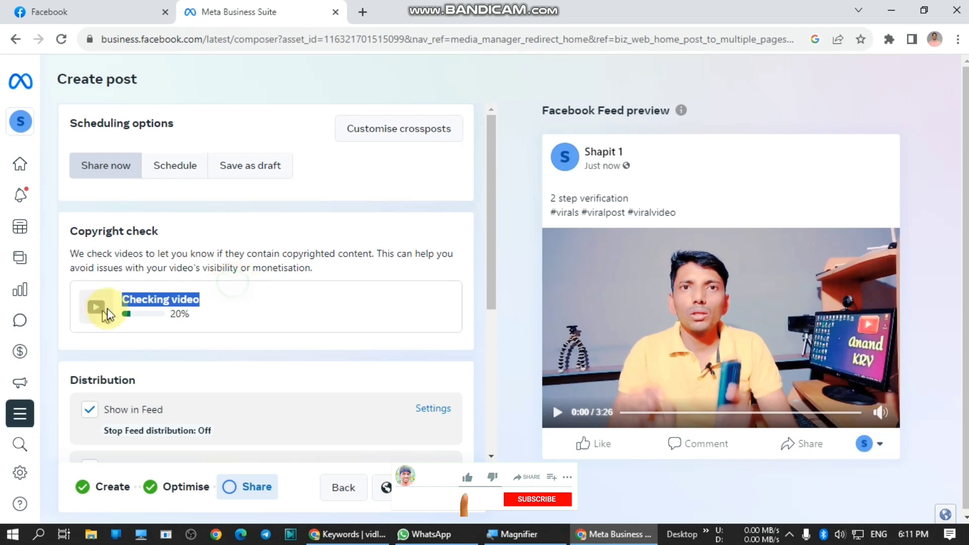
{"action": "left_click", "coordinate": [225, 301]}
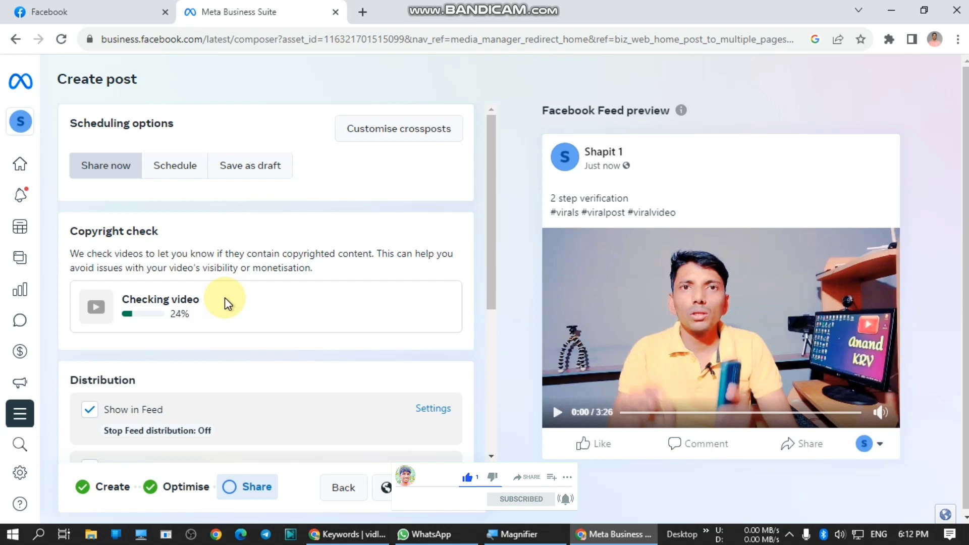
{"action": "scroll", "coordinate": [182, 298], "scroll_direction": "down", "scroll_amount": 2}
{"action": "left_click_drag", "start_coordinate": [126, 218], "coordinate": [210, 234]}
{"action": "left_click", "coordinate": [247, 237]}
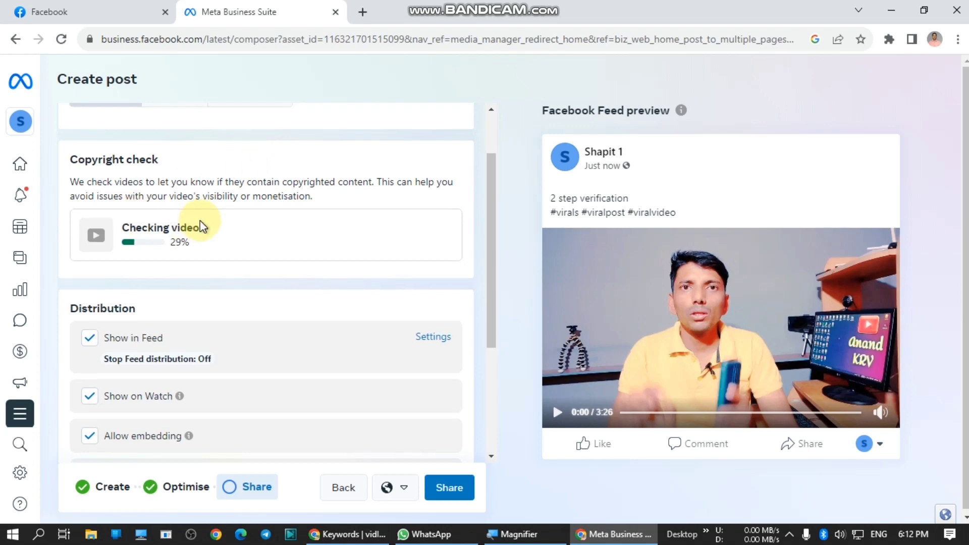
{"action": "scroll", "coordinate": [266, 333], "scroll_direction": "down", "scroll_amount": 2}
{"action": "scroll", "coordinate": [289, 423], "scroll_direction": "down", "scroll_amount": 3}
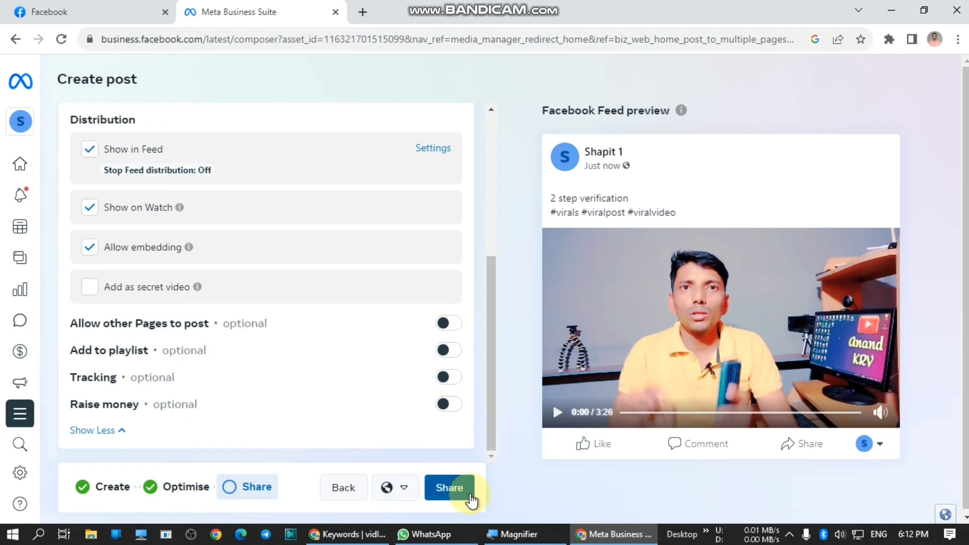
{"action": "scroll", "coordinate": [296, 305], "scroll_direction": "up", "scroll_amount": 5}
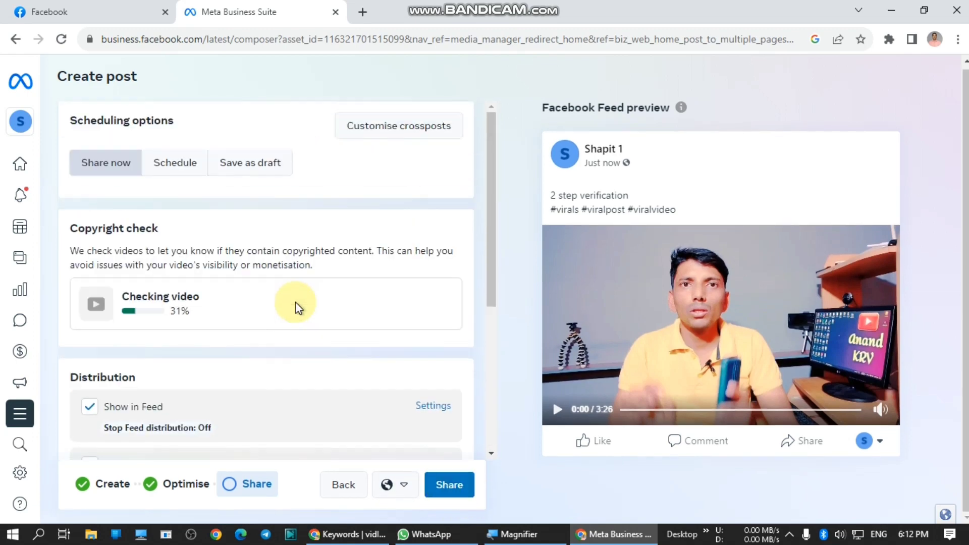
Step: Schedule the crossposted video for 23 July 2023 at 07:11 PM and close the processing notice
{"action": "left_click", "coordinate": [172, 165]}
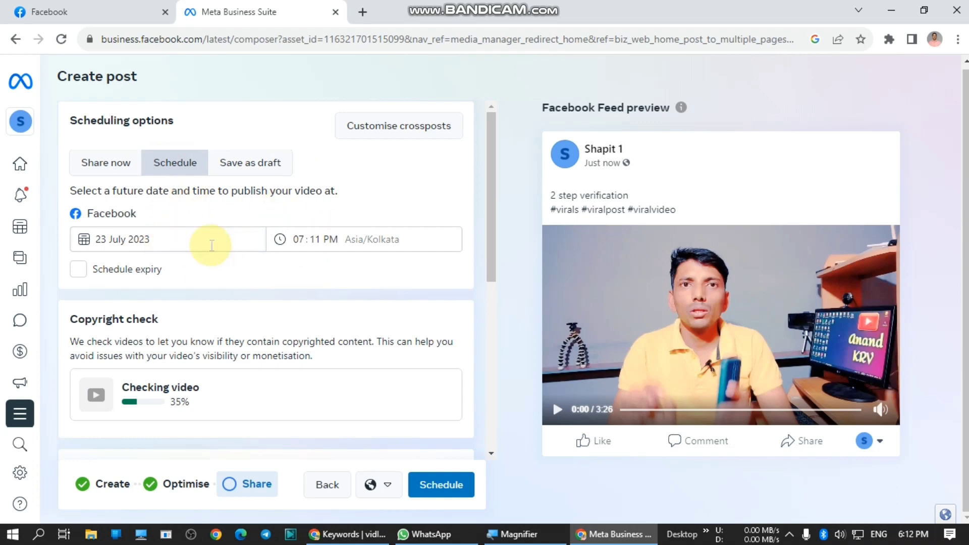
{"action": "left_click", "coordinate": [210, 244]}
{"action": "left_click", "coordinate": [301, 241]}
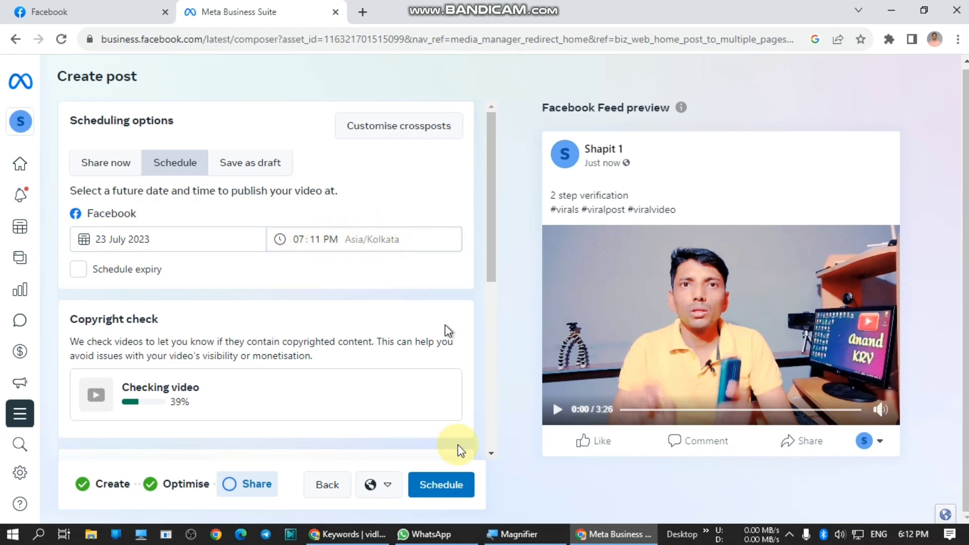
{"action": "left_click", "coordinate": [442, 483]}
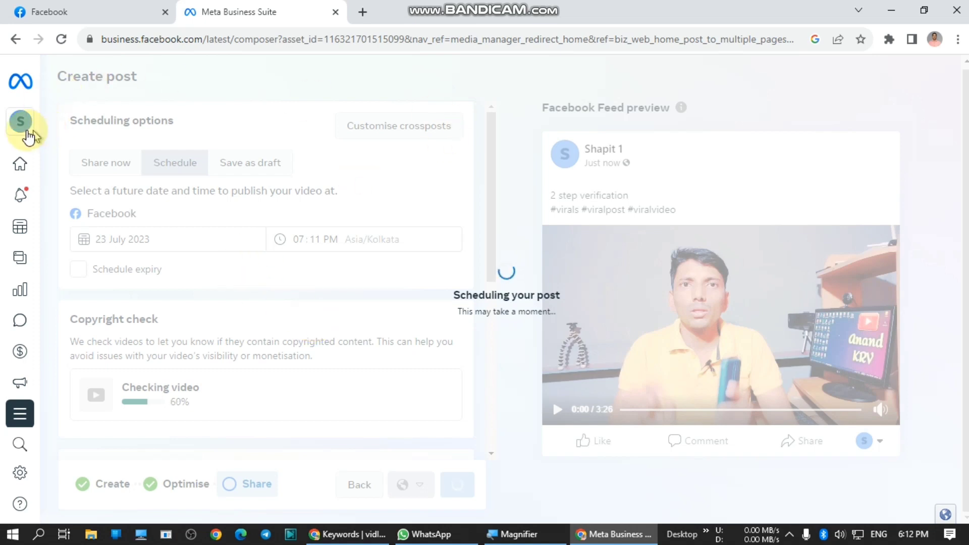
{"action": "mouse_move", "coordinate": [46, 131]}
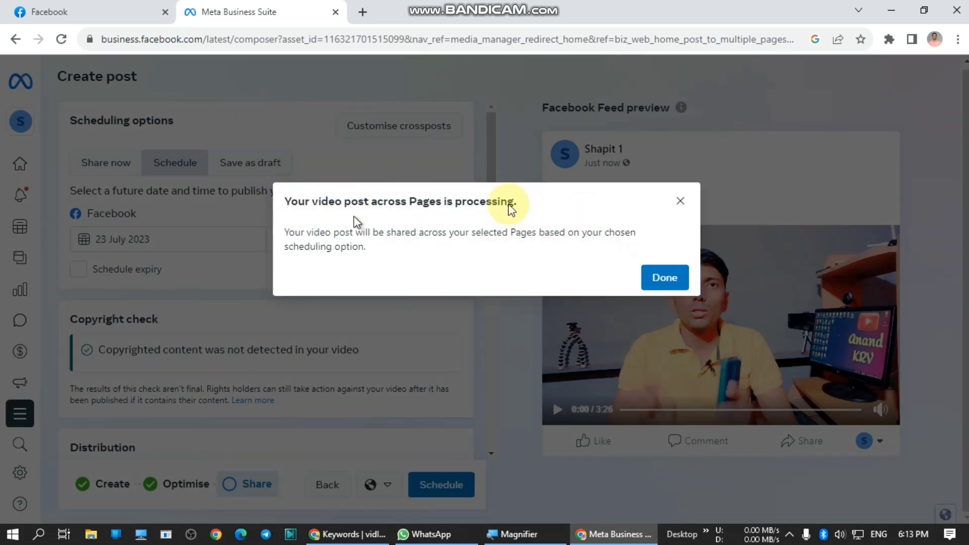
{"action": "left_click", "coordinate": [678, 276]}
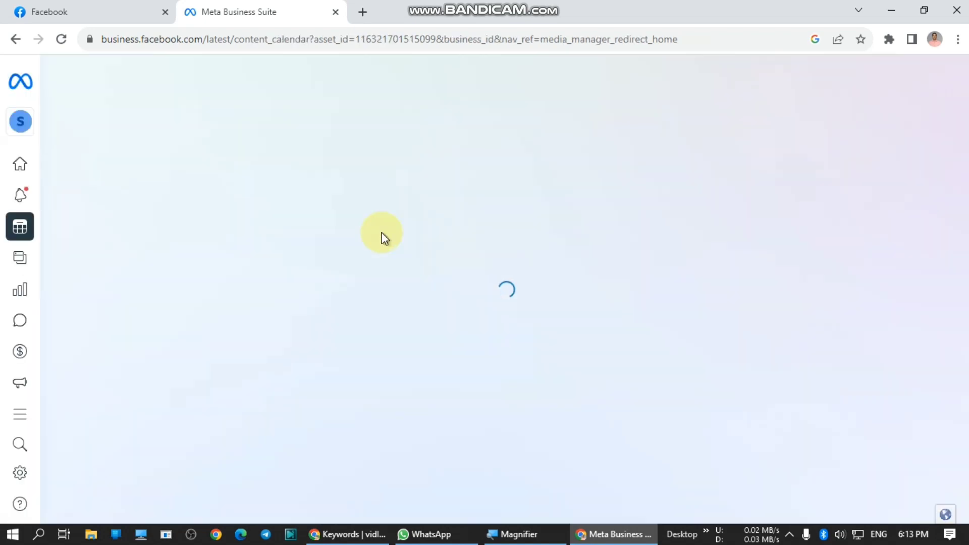